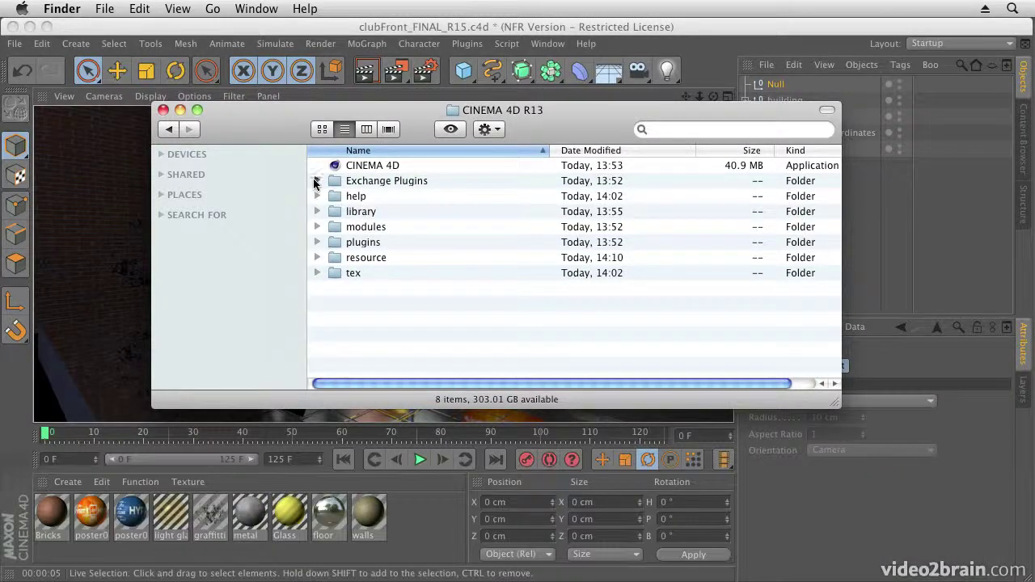
# - Expand Exchange Plugins, aftereffects and CS5-CS5.5 in list view and select Cinema4DAE.zip
pyautogui.click(317, 181)
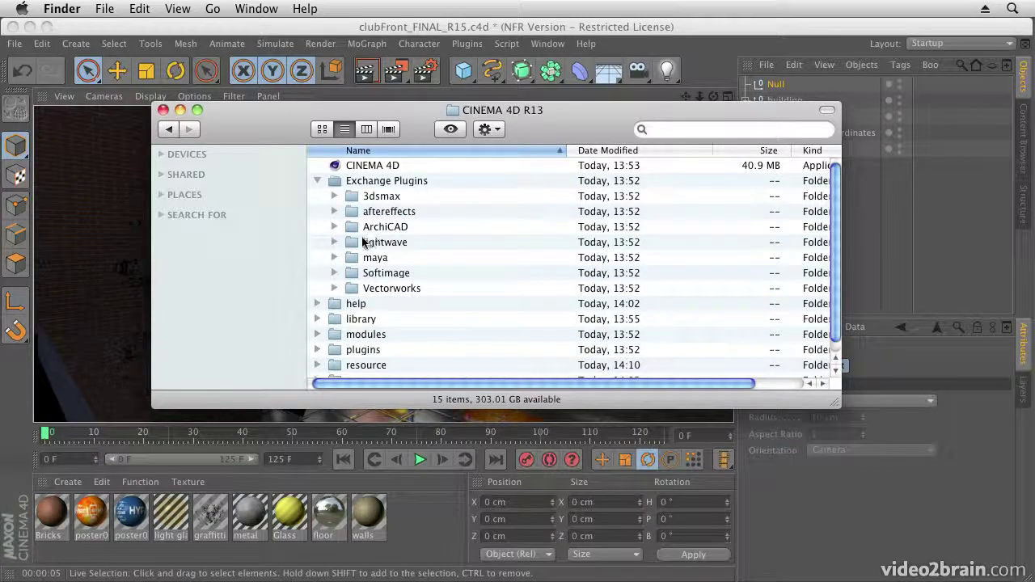
pyautogui.click(333, 211)
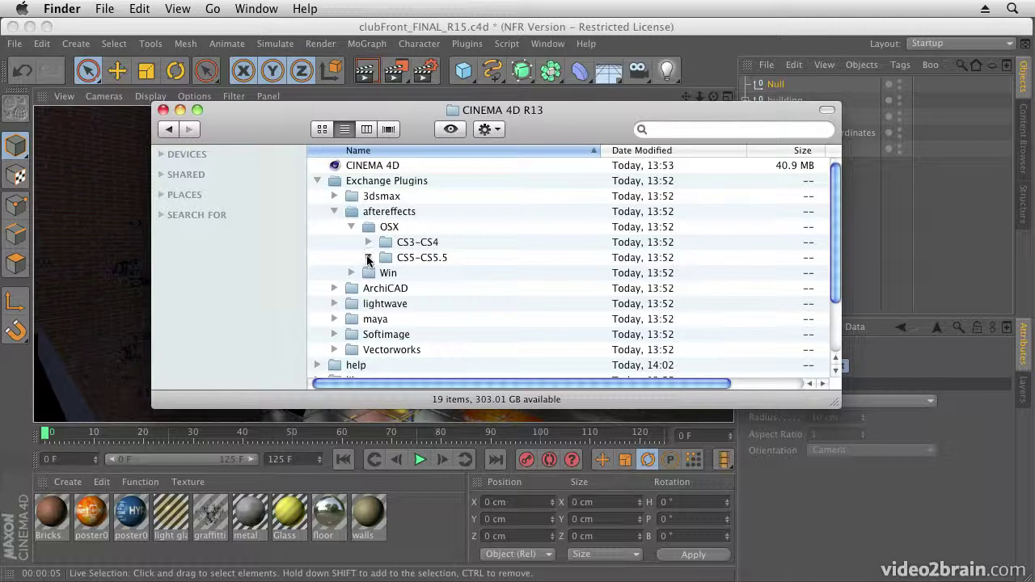
pyautogui.click(368, 257)
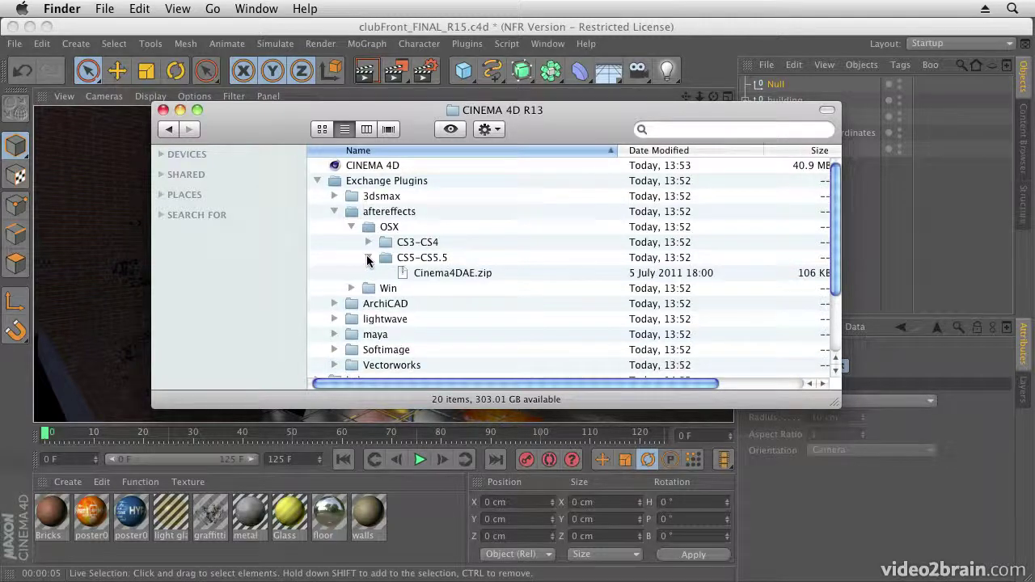
pyautogui.click(459, 275)
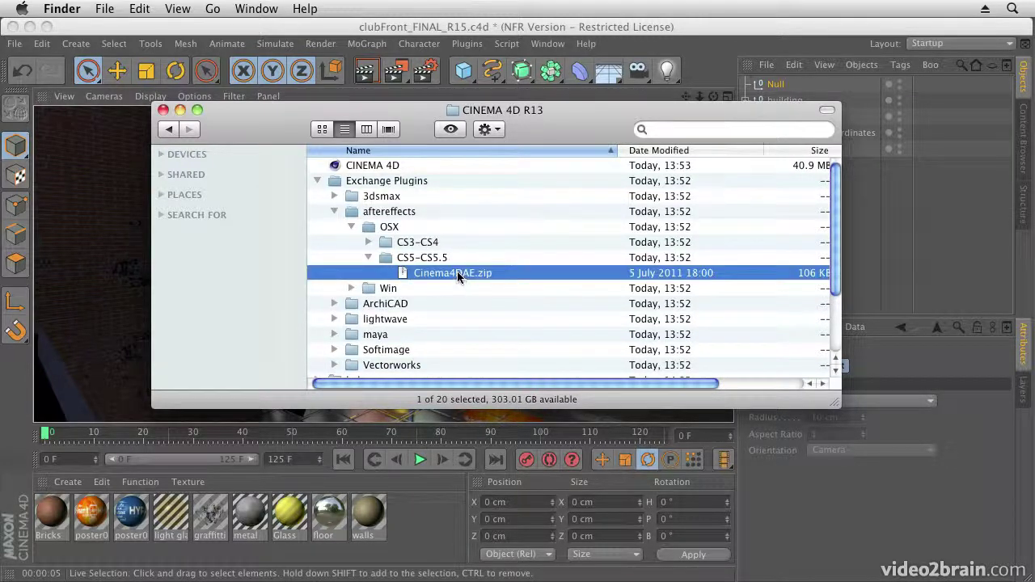
# - Extract Cinema4DAE.zip into Cinema4DAE.plugin and move the CS5-CS5.5 window aside
pyautogui.doubleClick(458, 274)
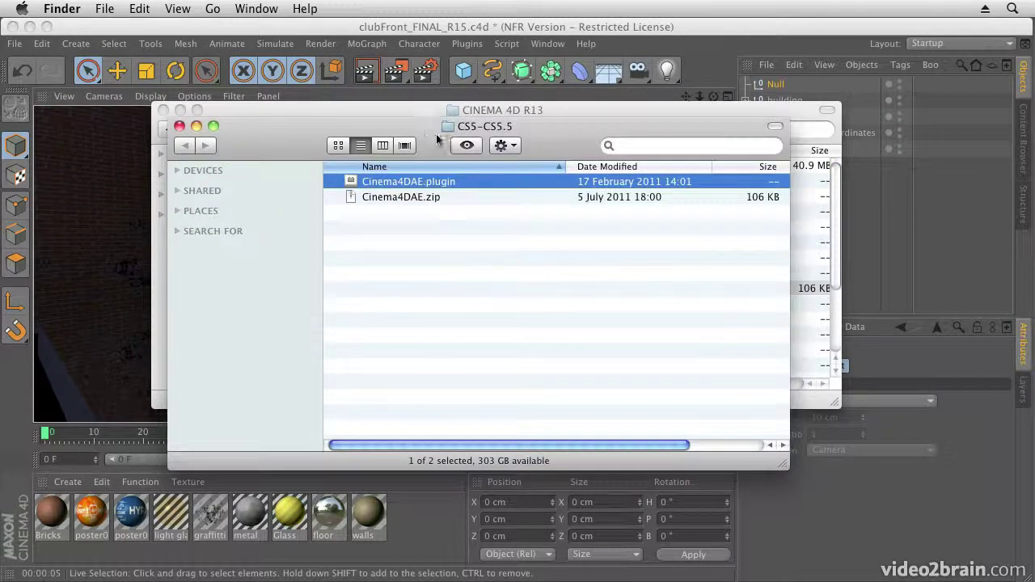
pyautogui.moveTo(436, 133); pyautogui.dragTo(567, 224)
# - Move the CINEMA 4D R13 window to the top left and bring the CS5-CS5.5 window forward
pyautogui.click(540, 127)
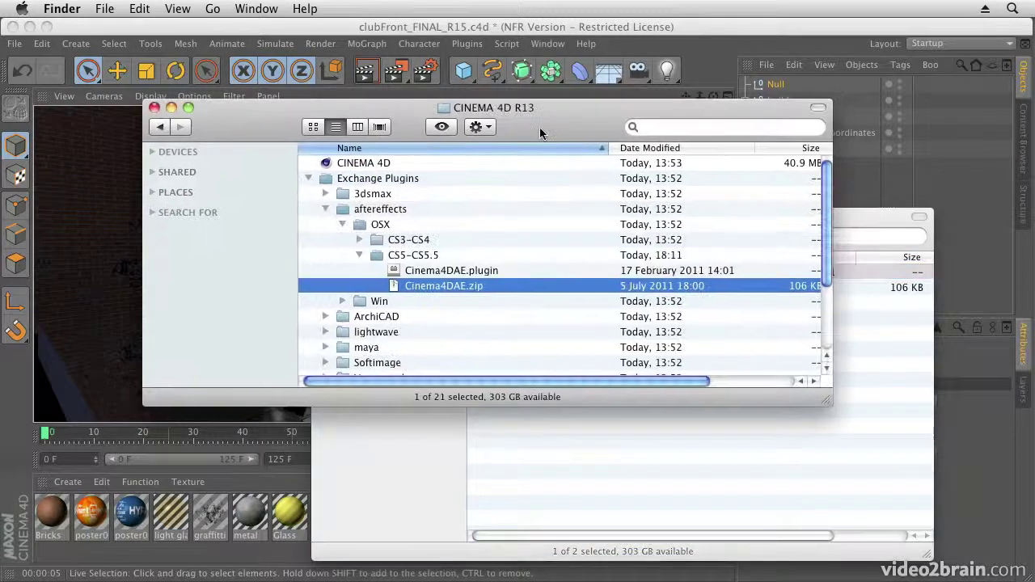
pyautogui.moveTo(540, 127); pyautogui.dragTo(483, 78)
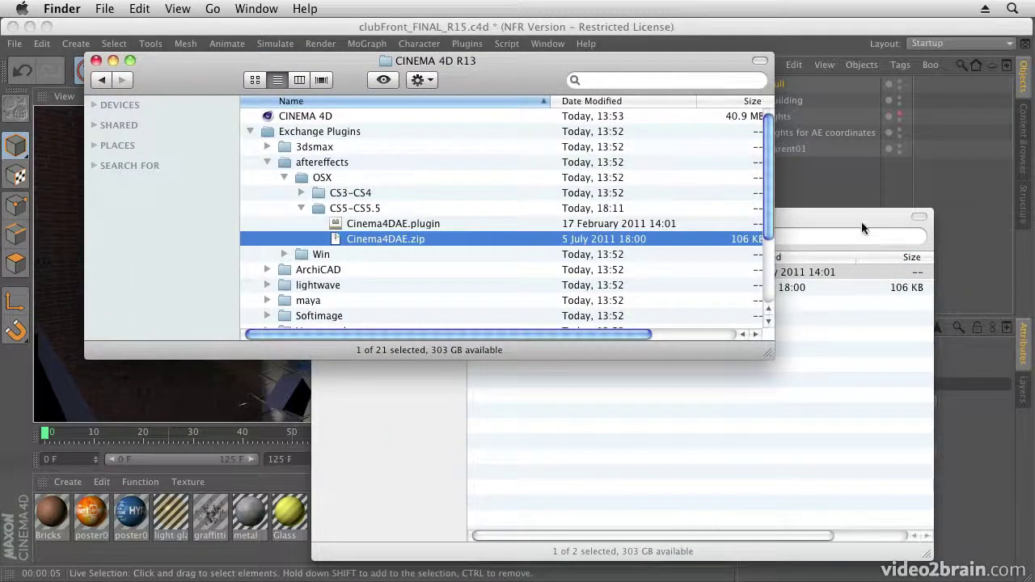
pyautogui.click(862, 222)
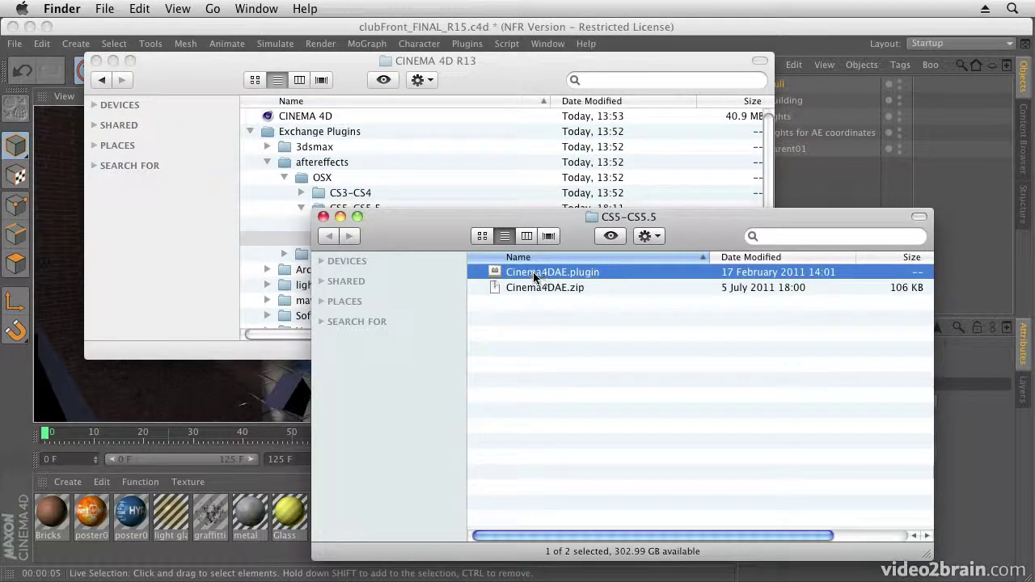
pyautogui.click(604, 79)
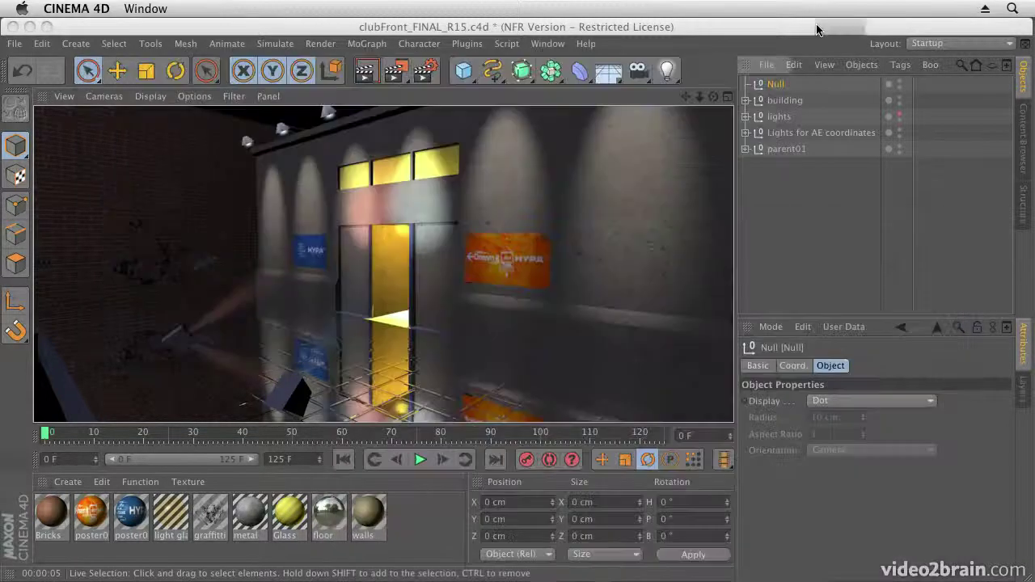
# - Return to the clubFront scene and play its animation, stopping at frame 10
pyautogui.click(814, 24)
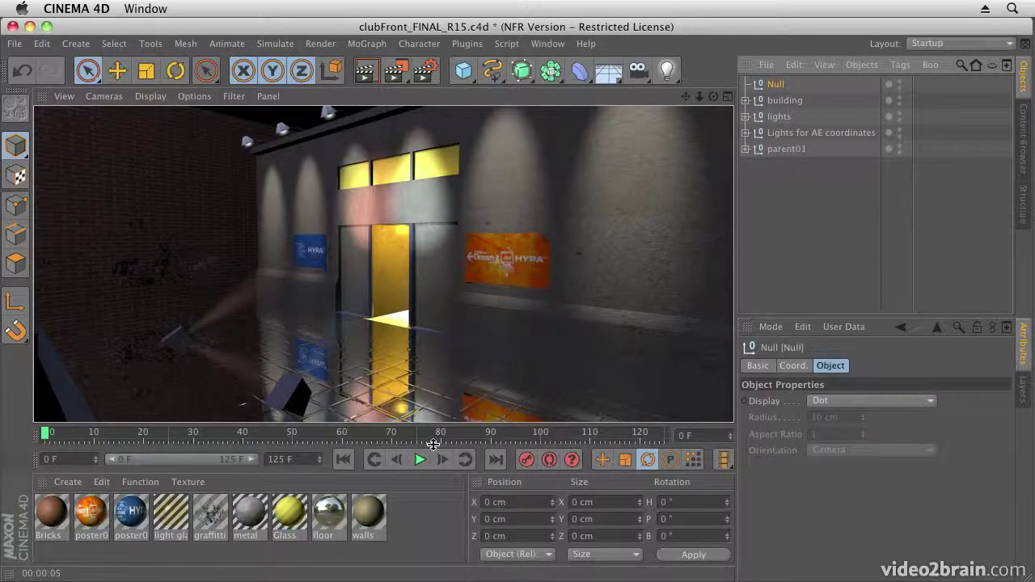
pyautogui.click(419, 461)
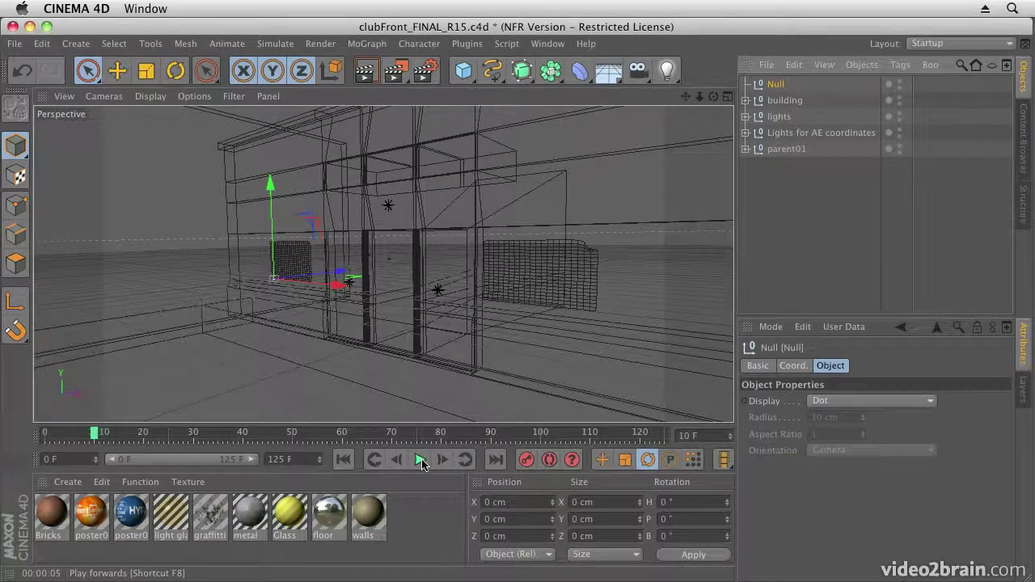
pyautogui.click(421, 459)
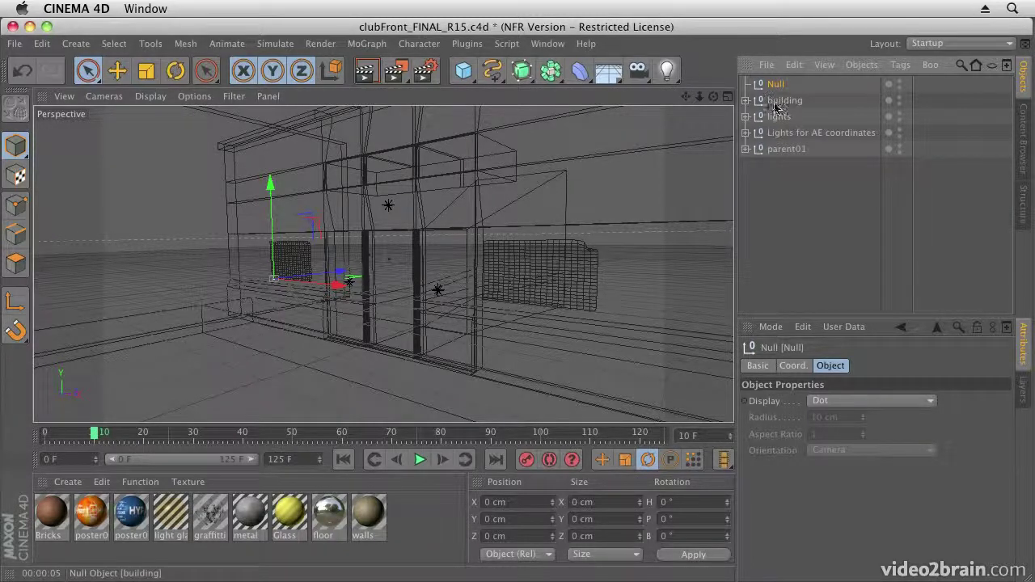
# - Expand the building group and add a Compositing tag to chrome pole 02, showing its Object Buffer settings
pyautogui.click(745, 101)
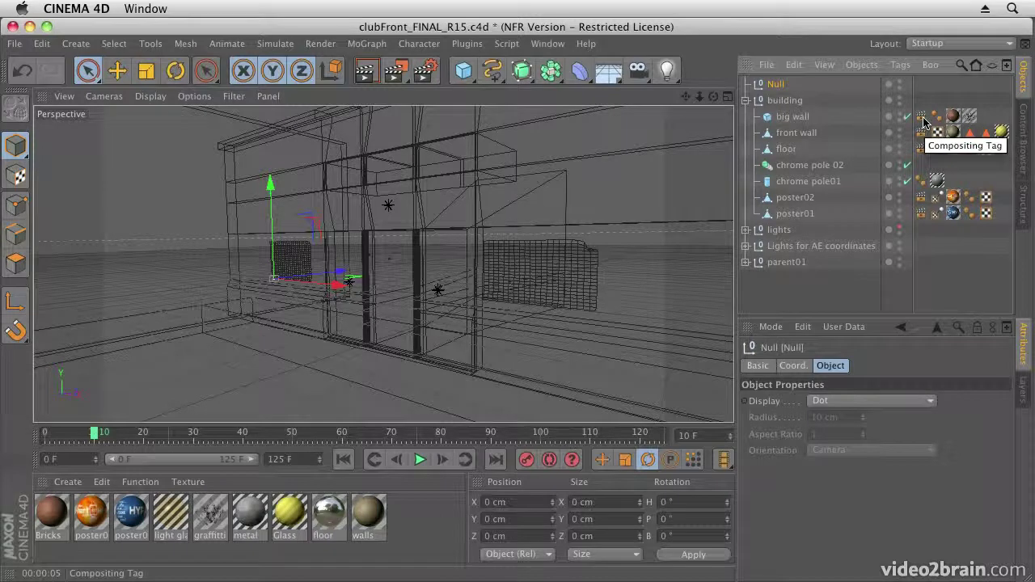
pyautogui.click(801, 121)
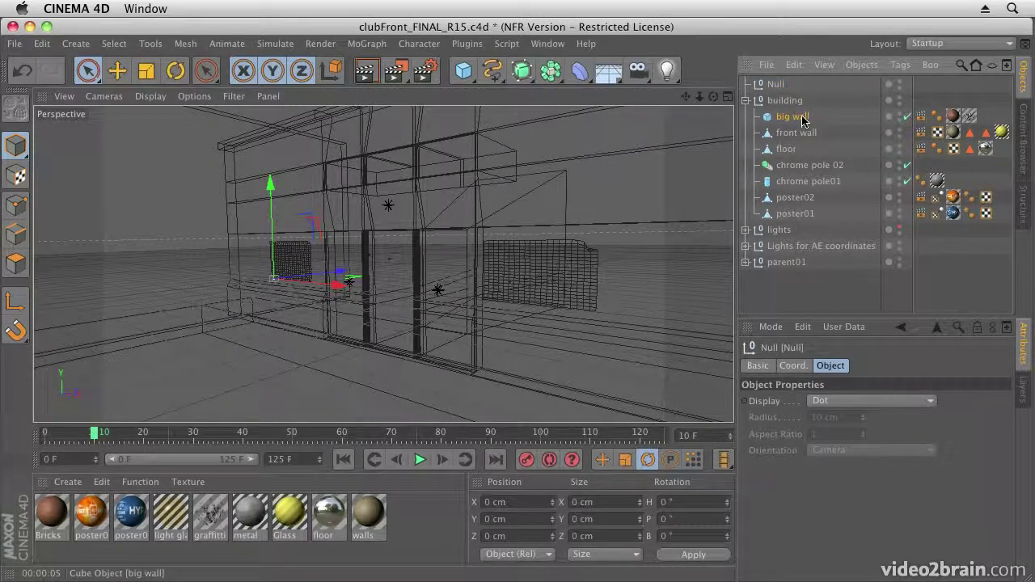
pyautogui.rightClick(801, 122)
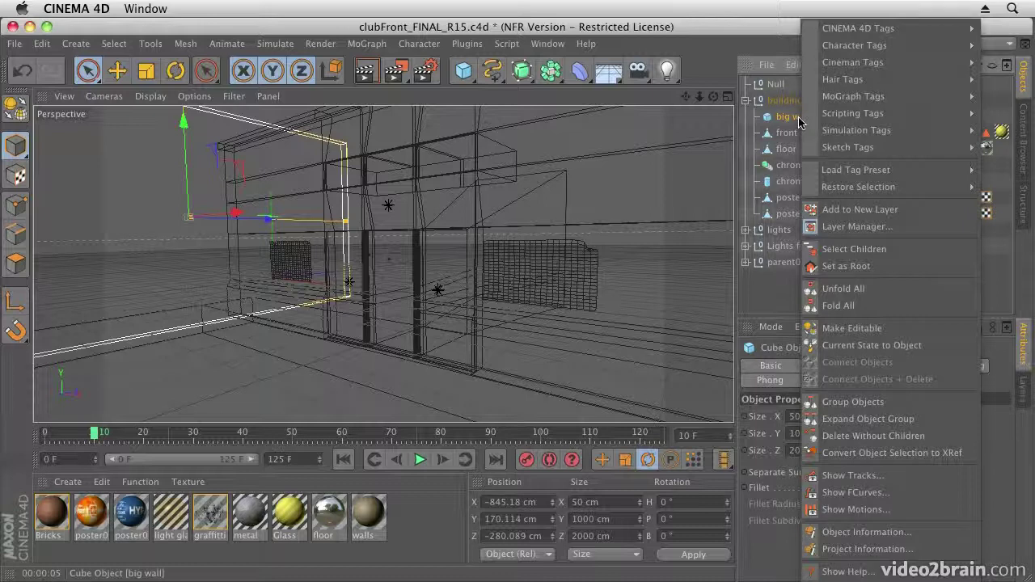
pyautogui.click(781, 120)
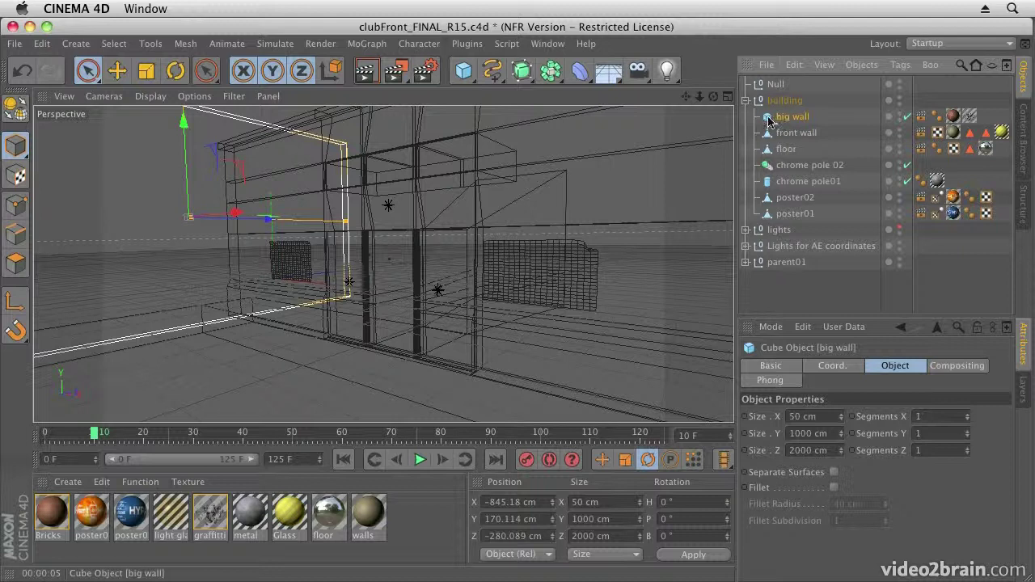
pyautogui.rightClick(769, 120)
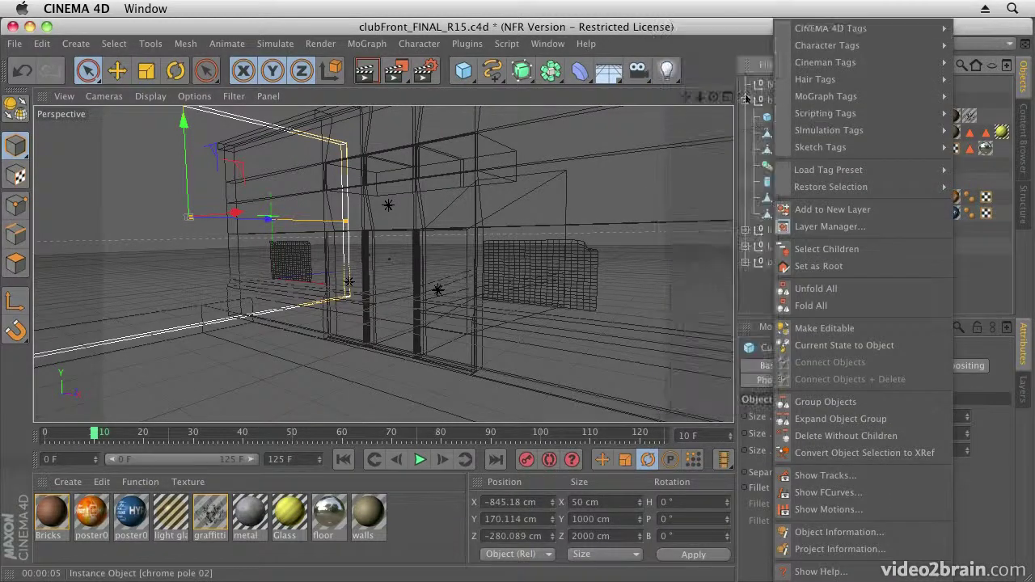
pyautogui.moveTo(833, 27)
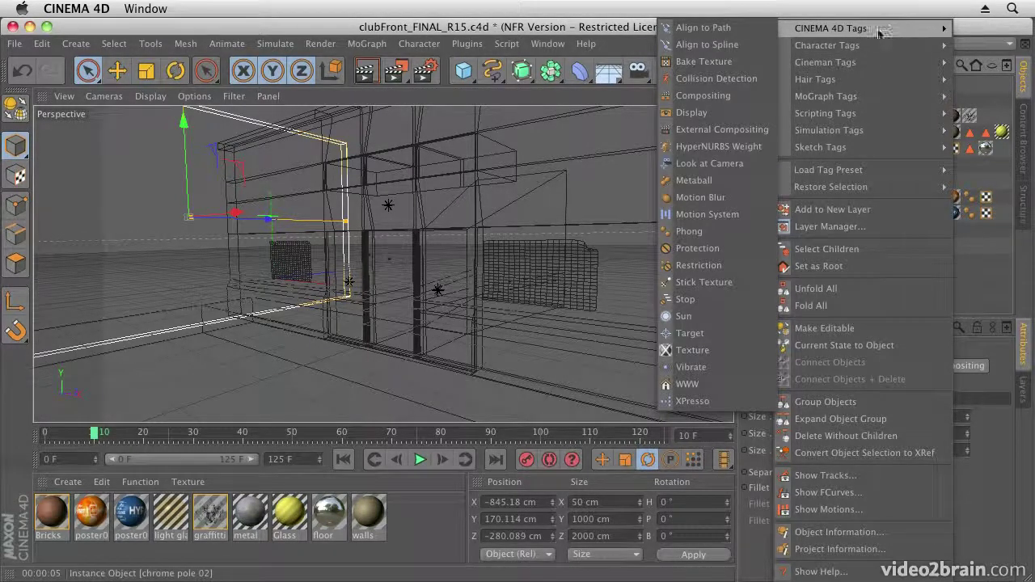
pyautogui.click(741, 96)
pyautogui.click(771, 380)
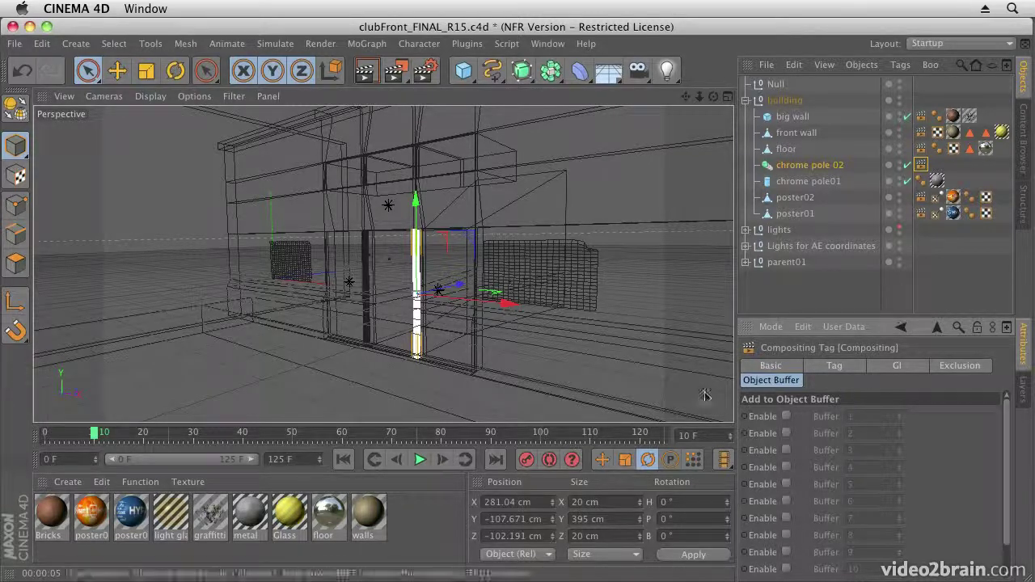
# - Enable Buffer 6 in chrome pole 02's Compositing tag, then bring up the Render menu
pyautogui.click(786, 502)
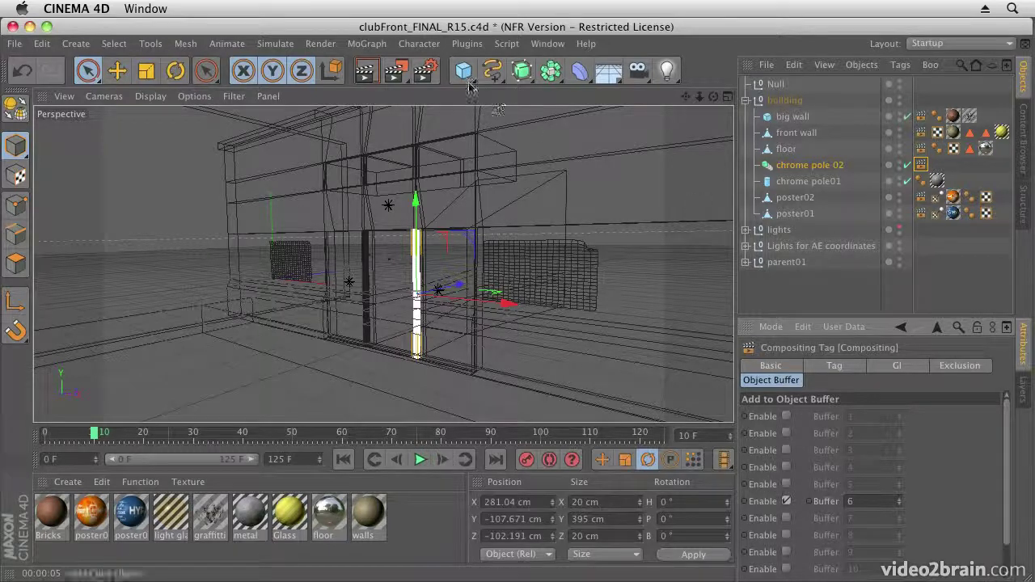
pyautogui.click(324, 46)
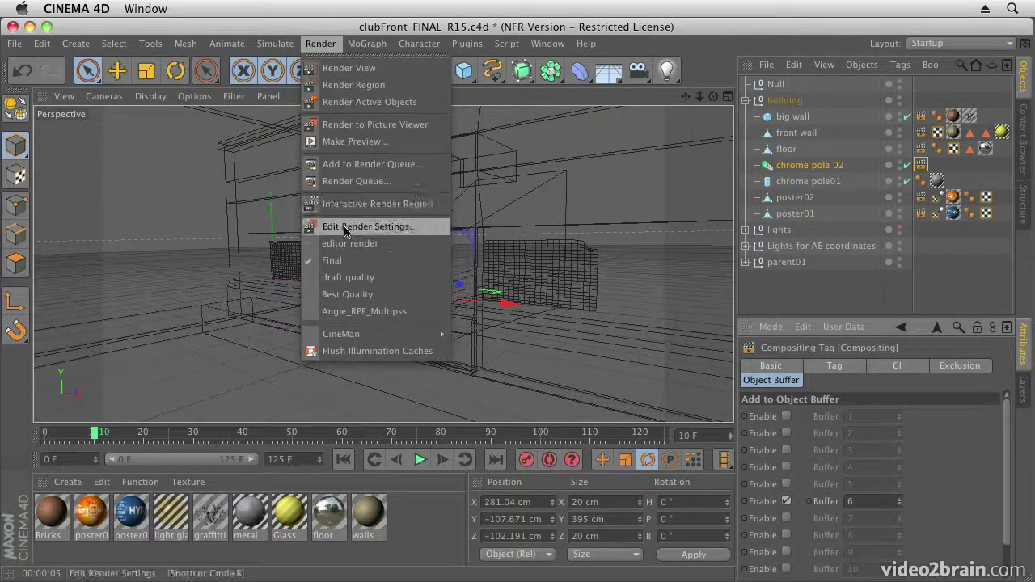
# - Open Render Settings, move the window aside and show its Save page
pyautogui.click(420, 228)
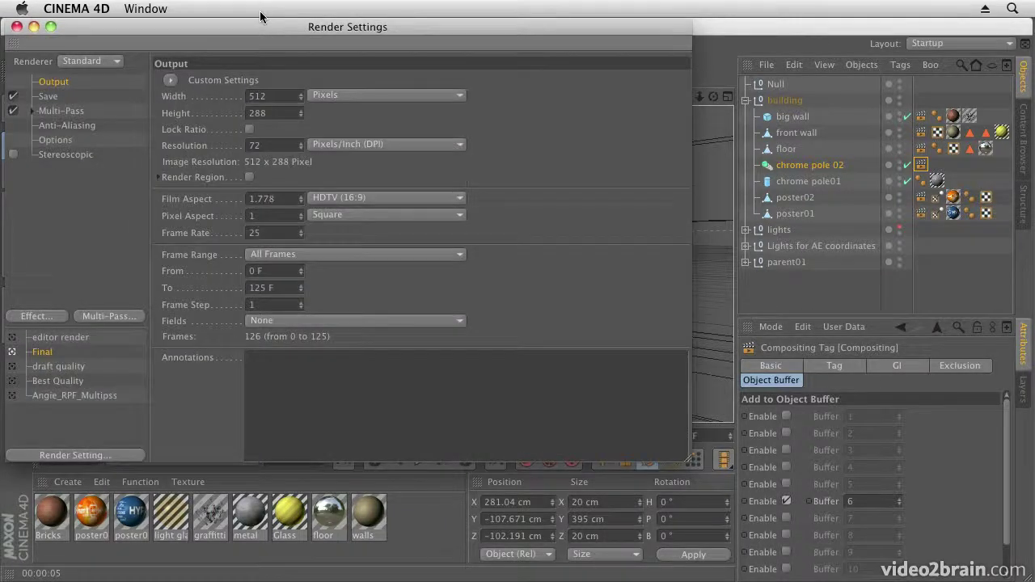
pyautogui.moveTo(260, 16); pyautogui.dragTo(440, 16)
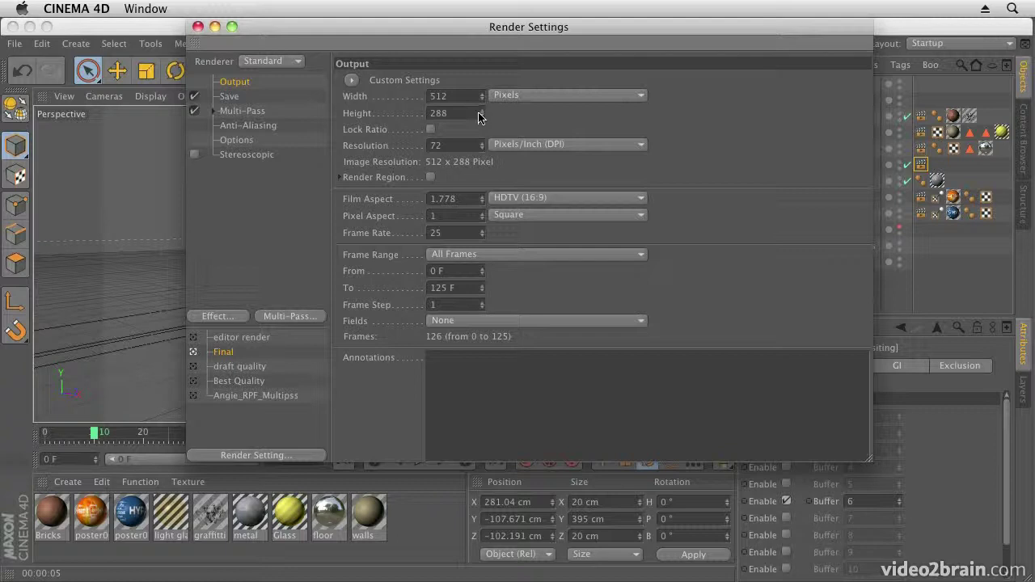
pyautogui.click(352, 82)
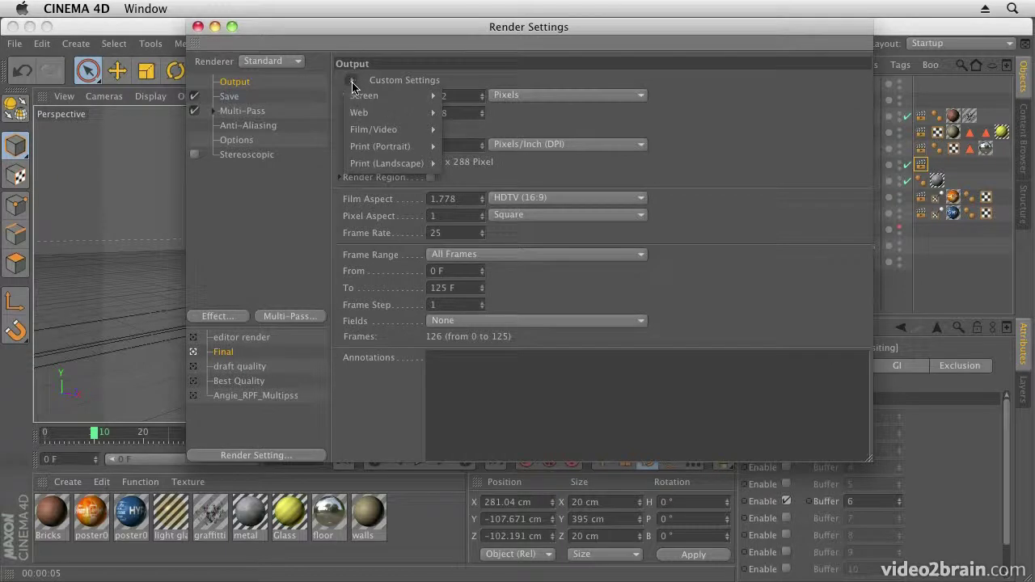
pyautogui.moveTo(376, 129)
pyautogui.click(276, 214)
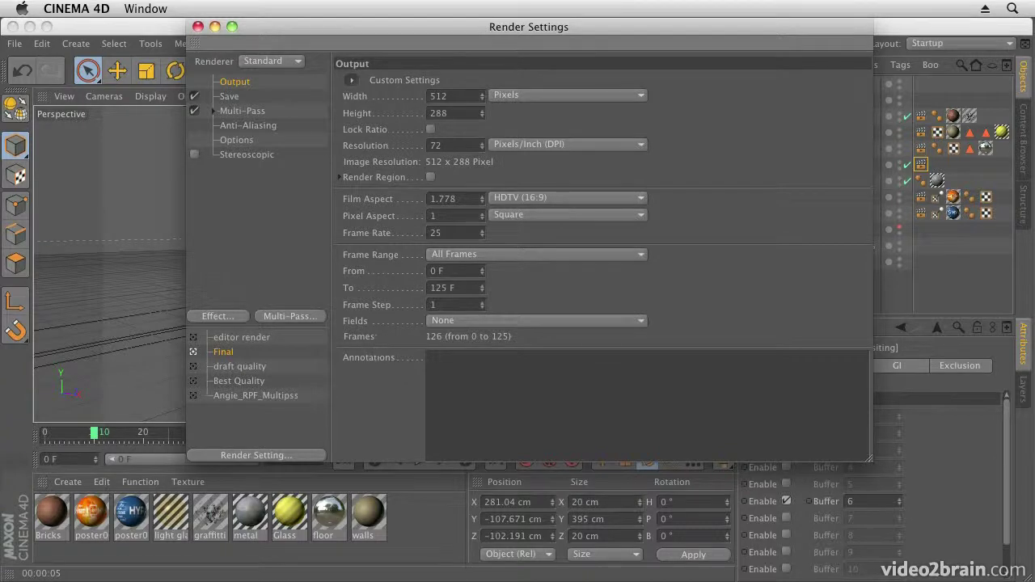
pyautogui.click(229, 96)
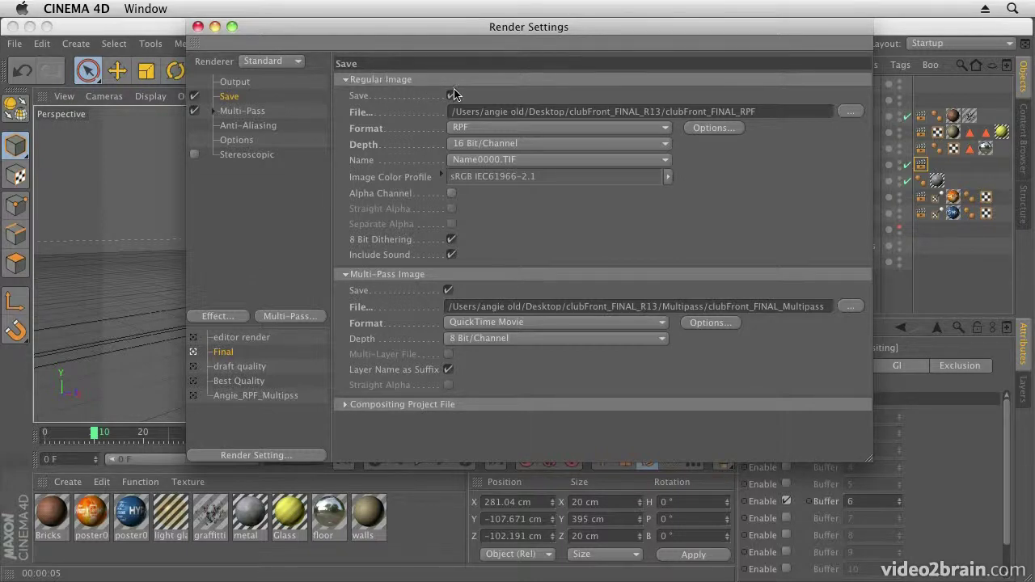
# - Set the regular image to RPF with all channels, Alpha Channel on and 16 Bit/Channel depth
pyautogui.click(488, 128)
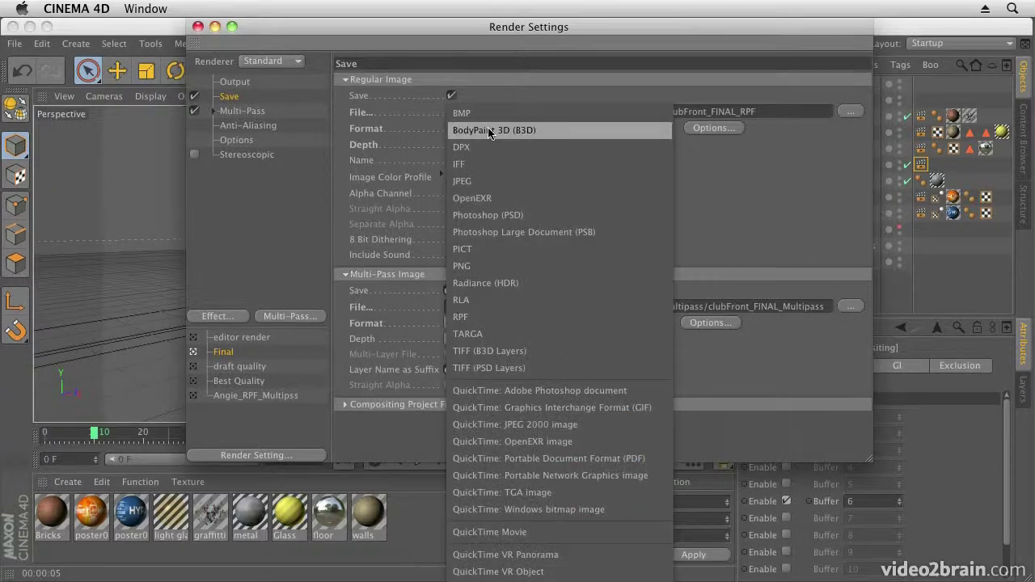
pyautogui.click(486, 317)
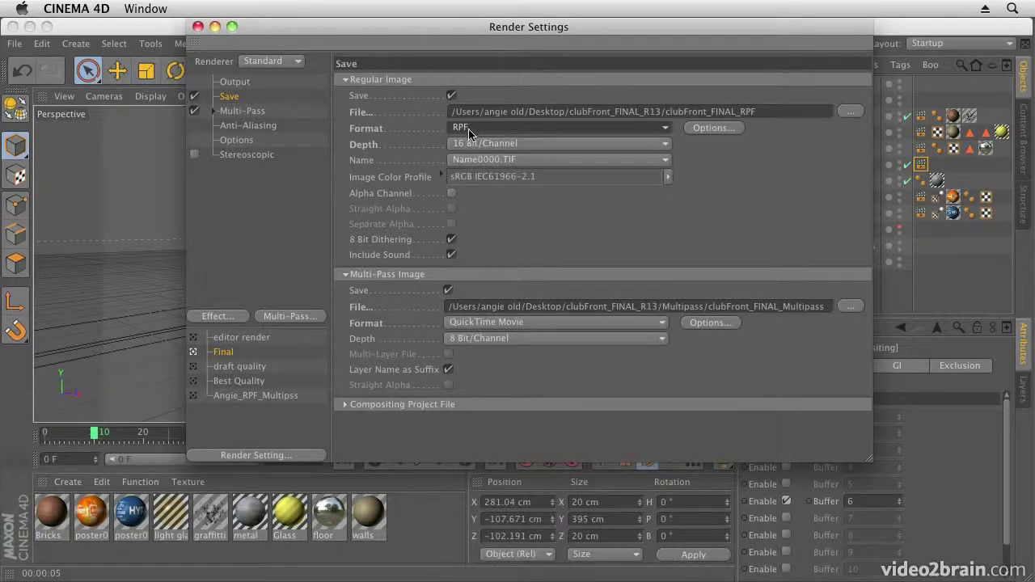
pyautogui.click(714, 128)
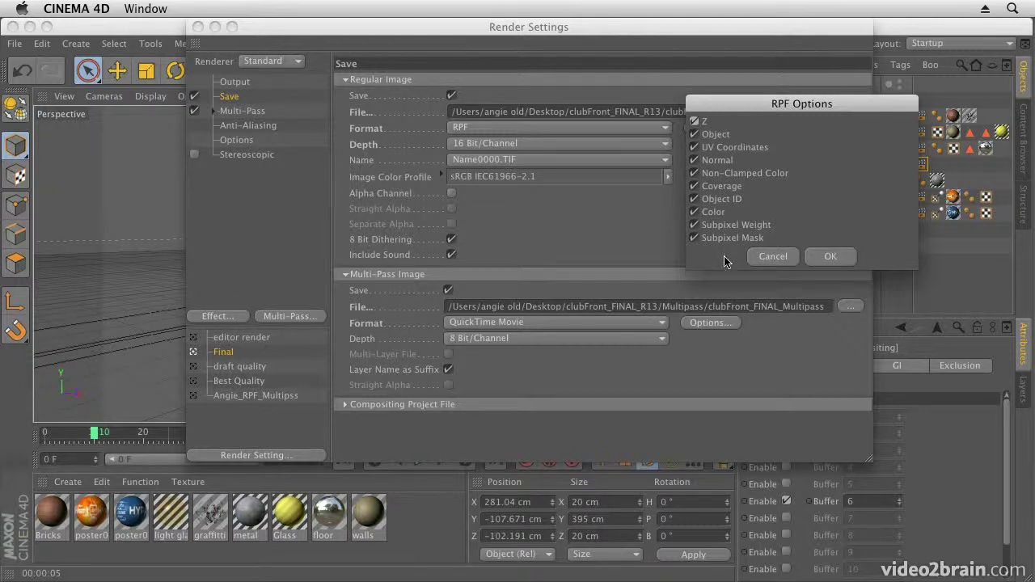
pyautogui.click(829, 258)
pyautogui.click(830, 257)
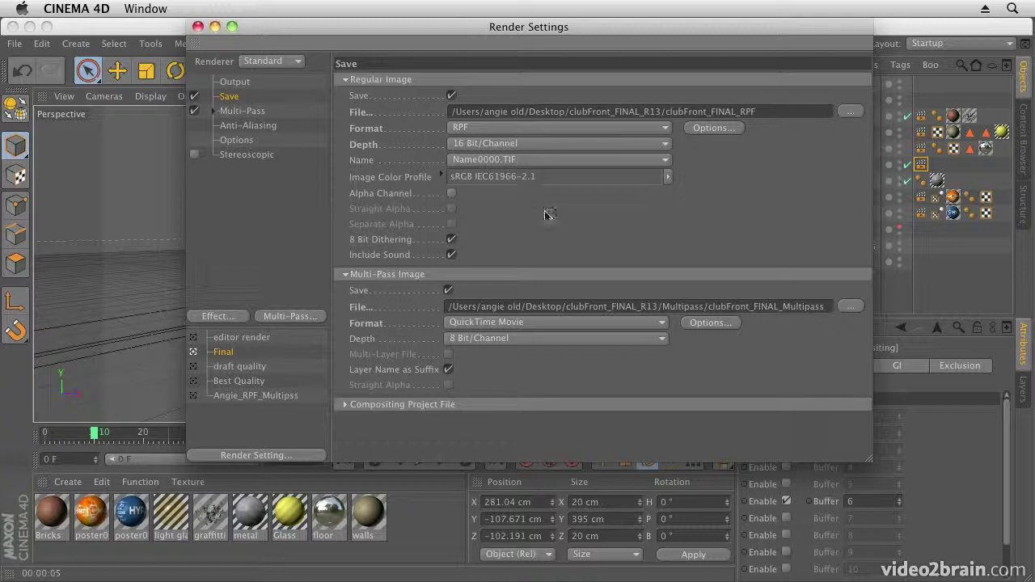
pyautogui.click(451, 195)
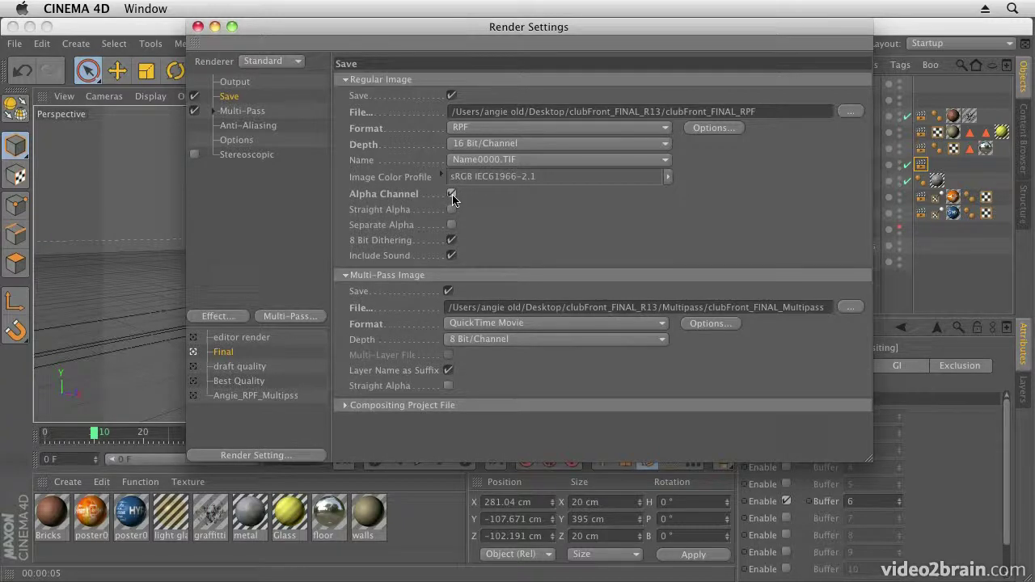
pyautogui.click(657, 145)
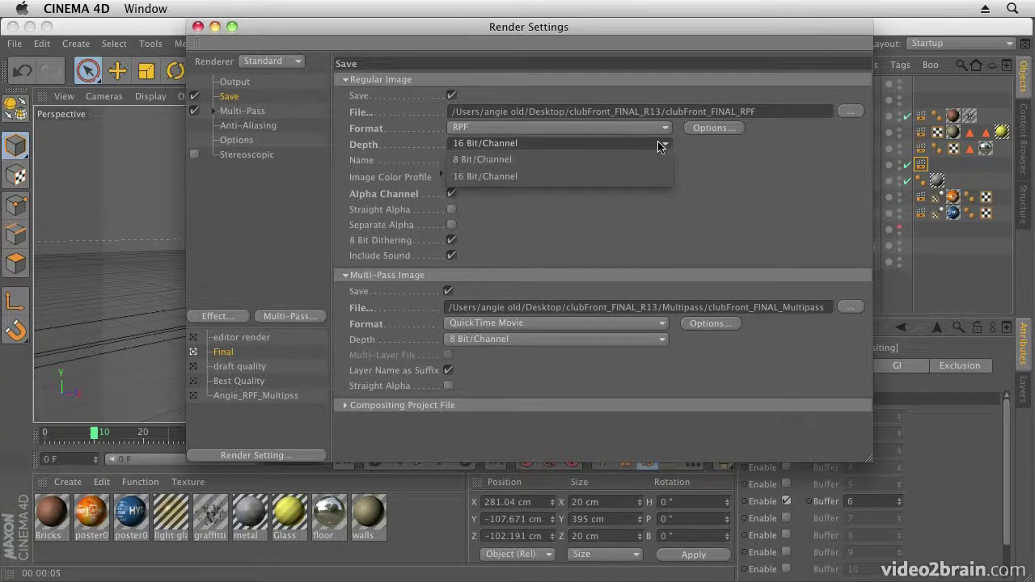
pyautogui.click(619, 145)
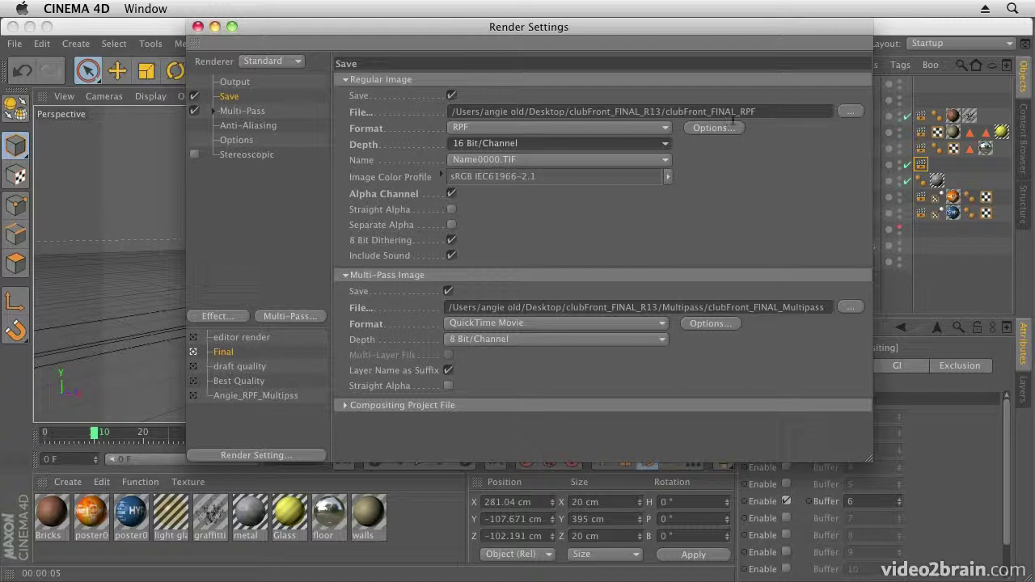
# - Save the regular image as clubFront_FINAL_RPF inside a new Desktop folder named 'RPF sequence'
pyautogui.click(850, 113)
pyautogui.click(608, 198)
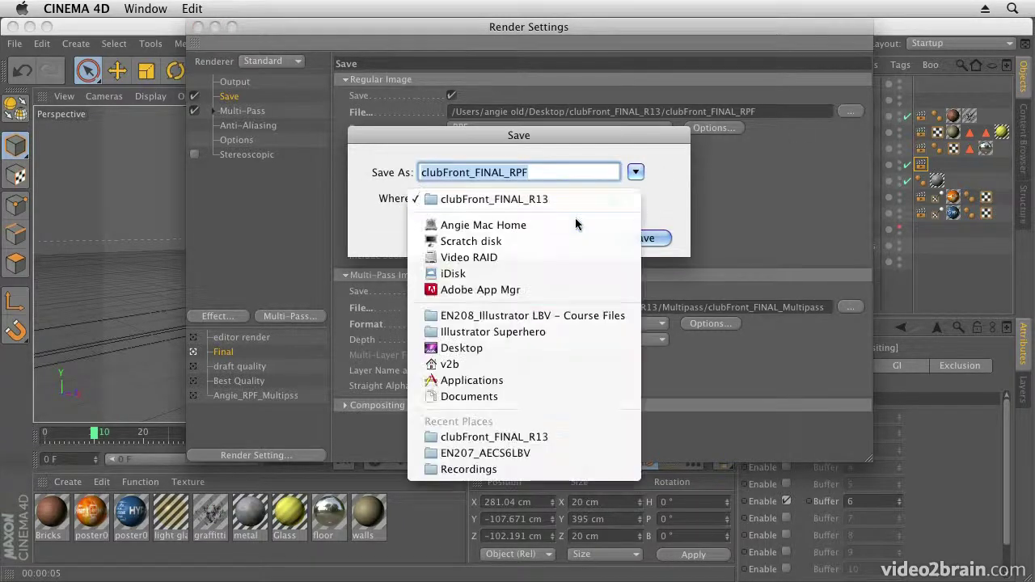
pyautogui.click(524, 347)
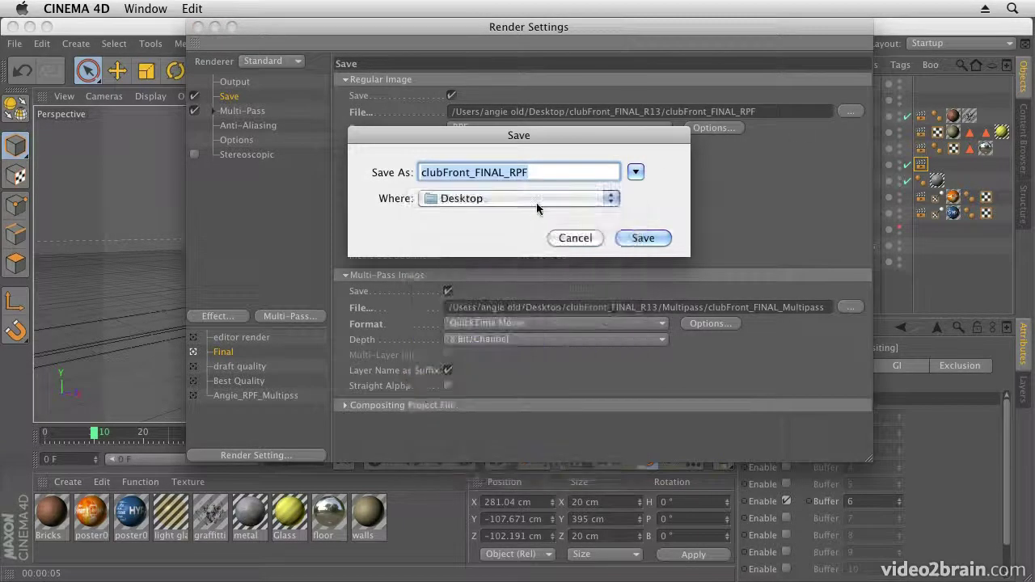
pyautogui.click(635, 171)
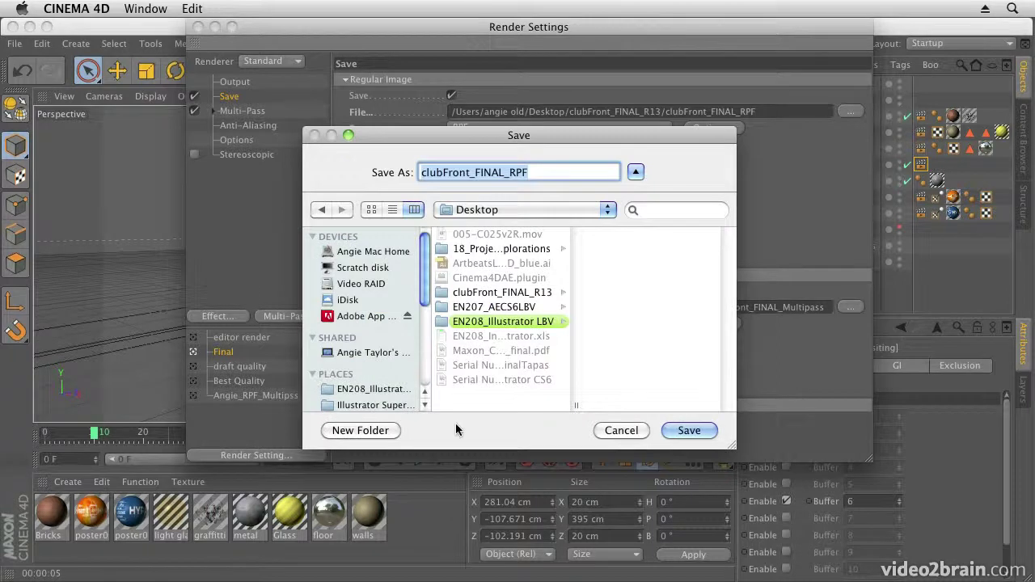
pyautogui.click(380, 430)
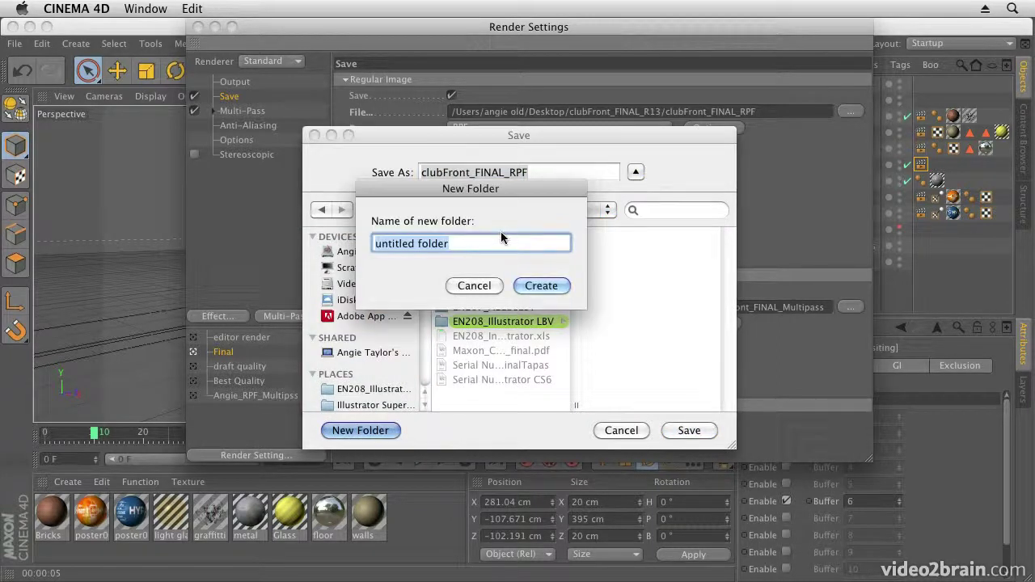
pyautogui.write('RPF seq')
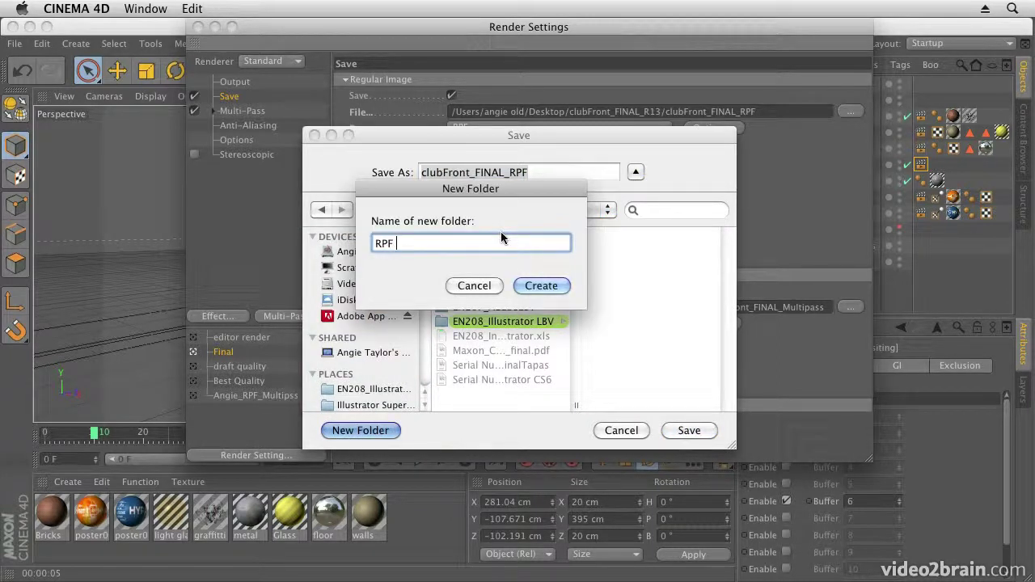
pyautogui.write('uence')
pyautogui.click(541, 285)
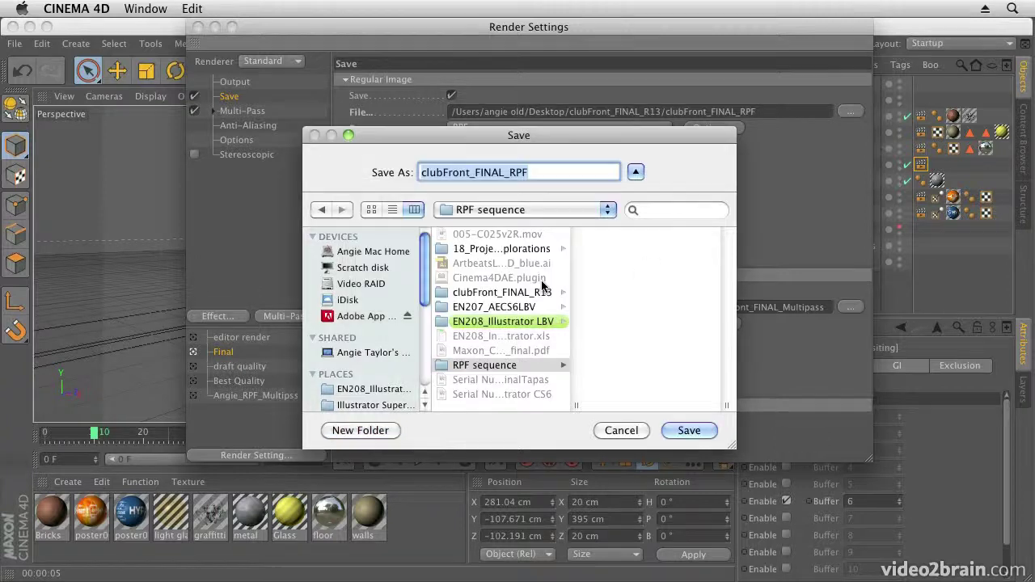
pyautogui.click(707, 430)
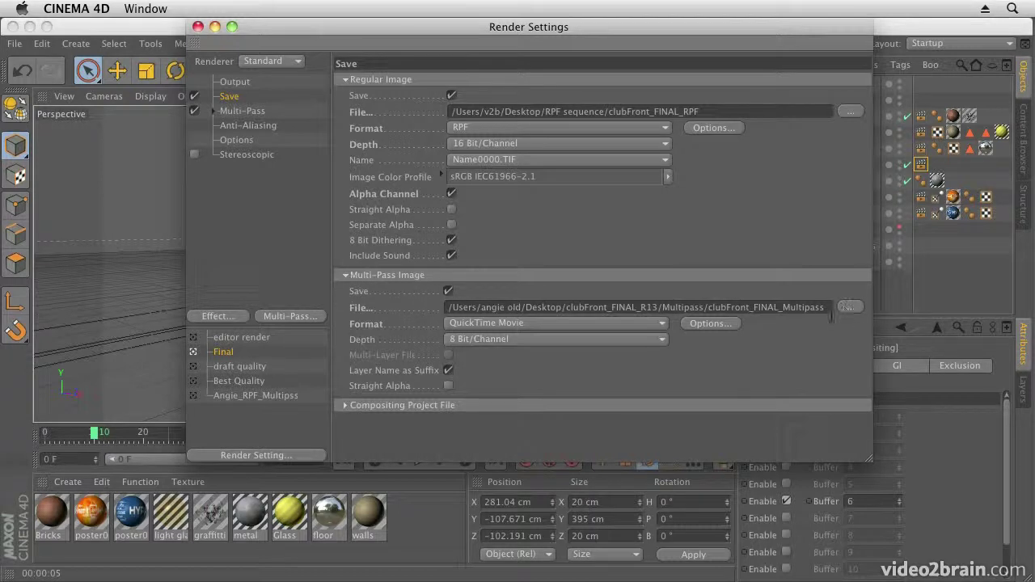
# - Give the multi-pass QuickTime movie PNG compression, 25 fps and Millions of Colors+ depth
pyautogui.click(710, 325)
pyautogui.click(712, 323)
pyautogui.click(851, 308)
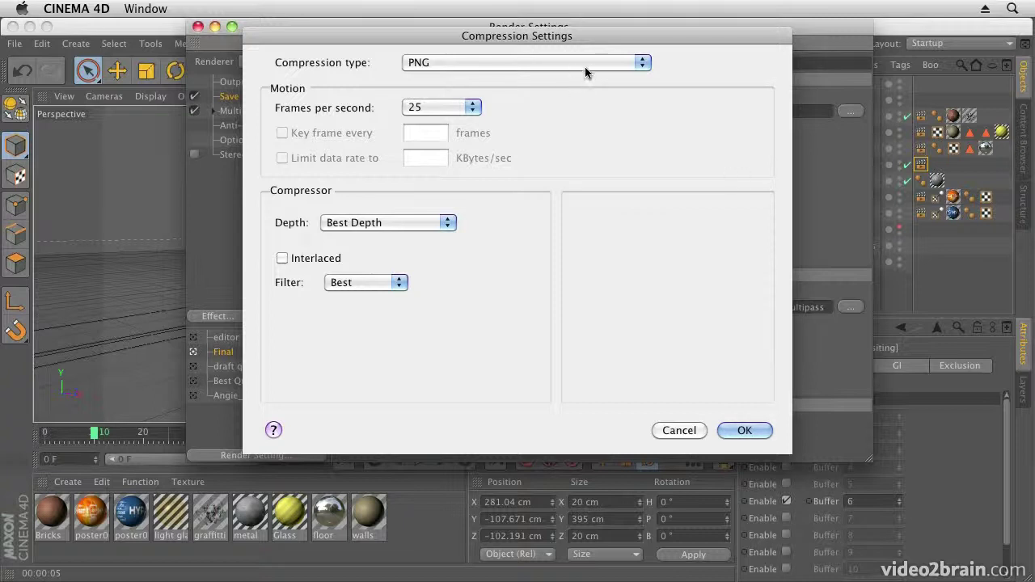
pyautogui.click(384, 223)
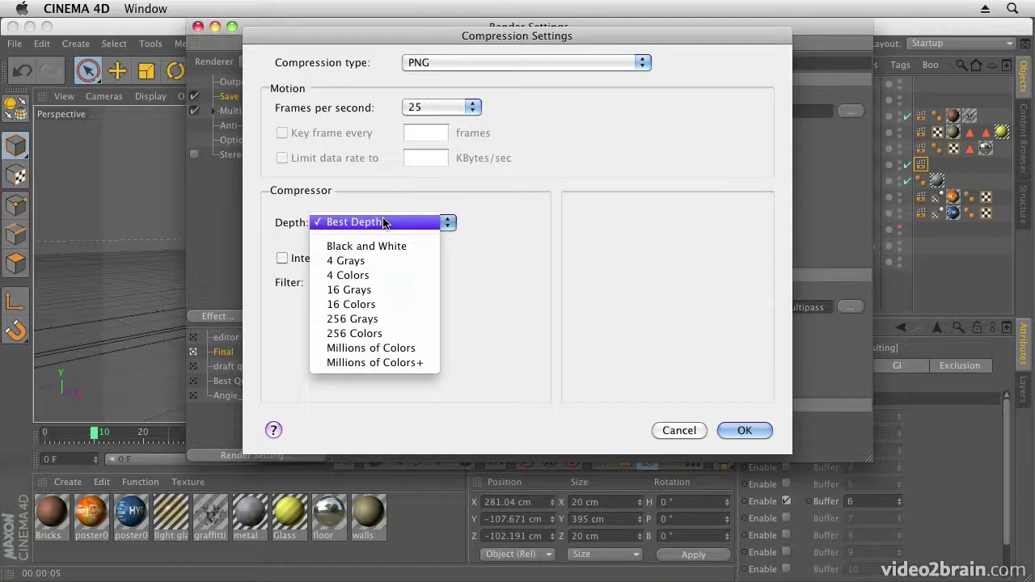
pyautogui.click(426, 363)
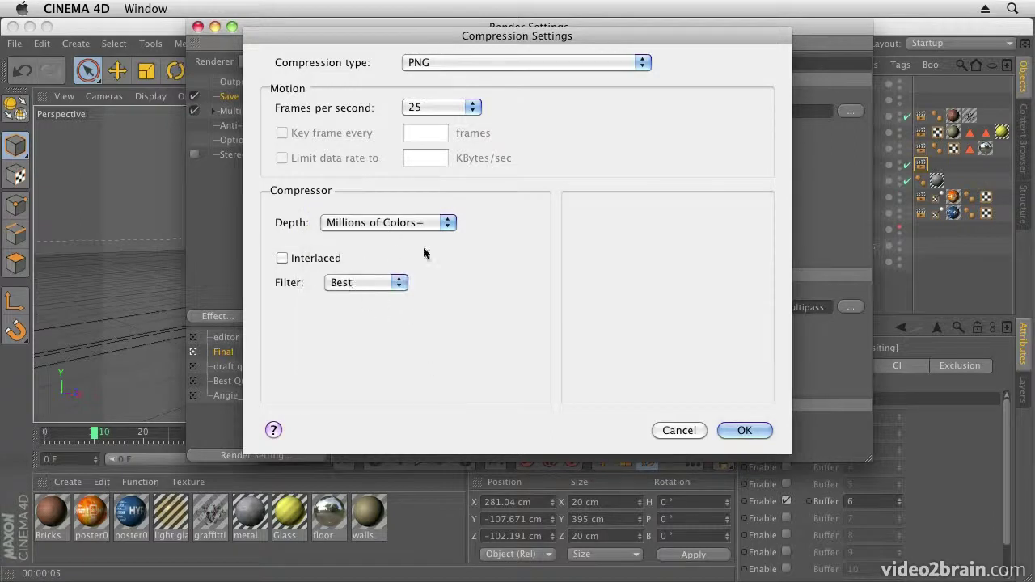
# - Keep 8 Bit/Channel and save the multi-pass movie into a new Desktop folder named Multipass
pyautogui.click(740, 430)
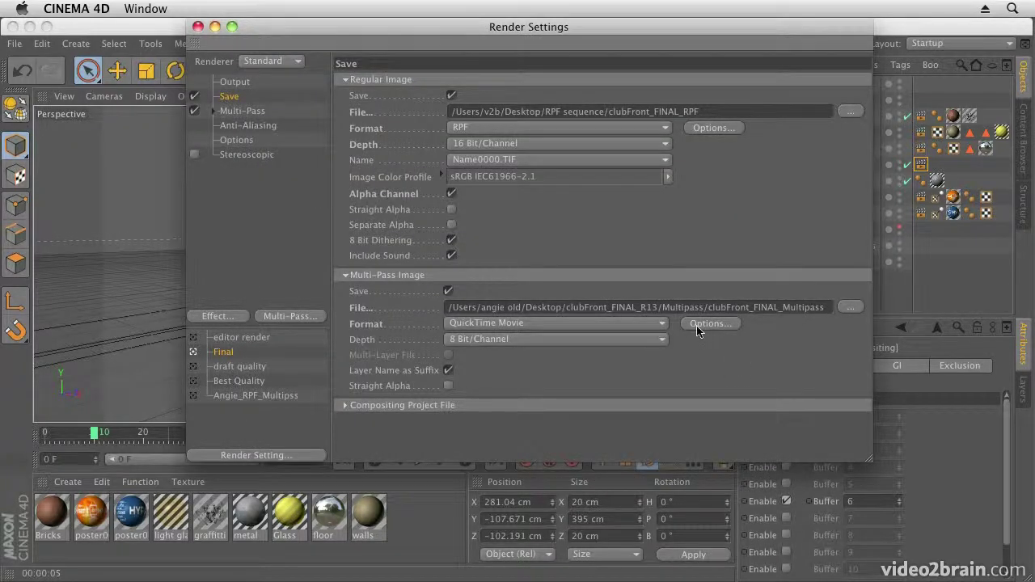
pyautogui.click(659, 339)
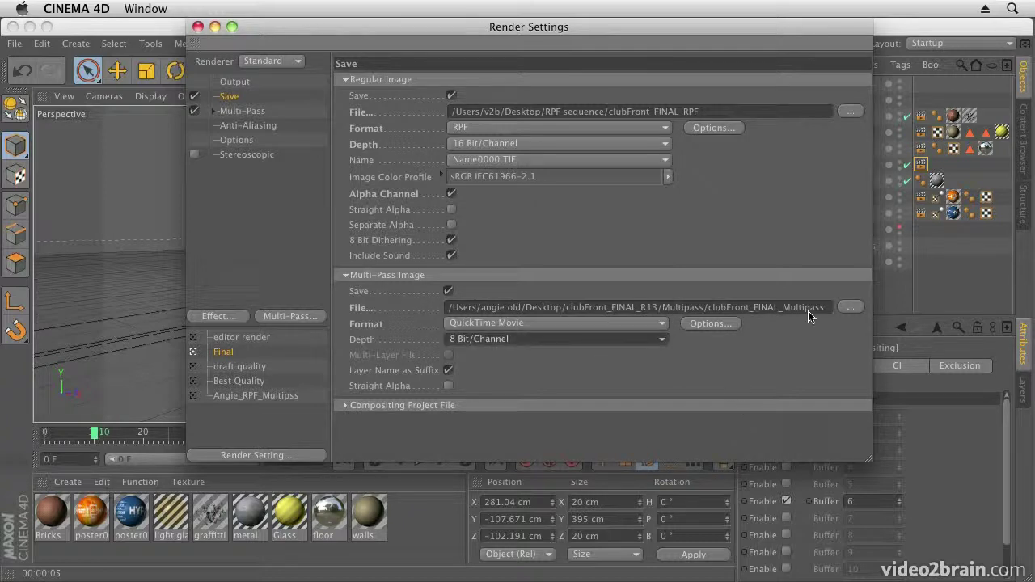
pyautogui.click(846, 310)
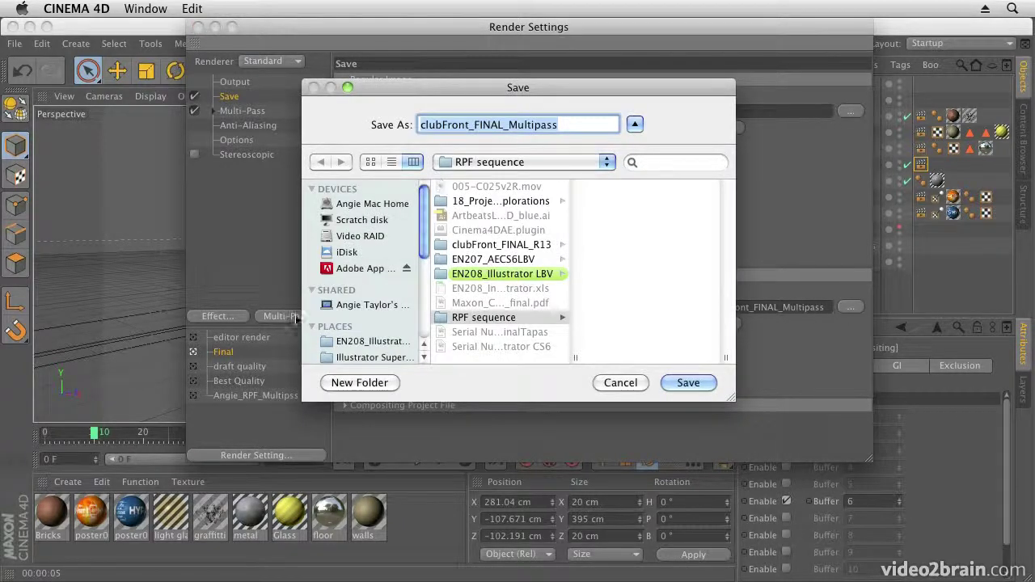
pyautogui.click(510, 162)
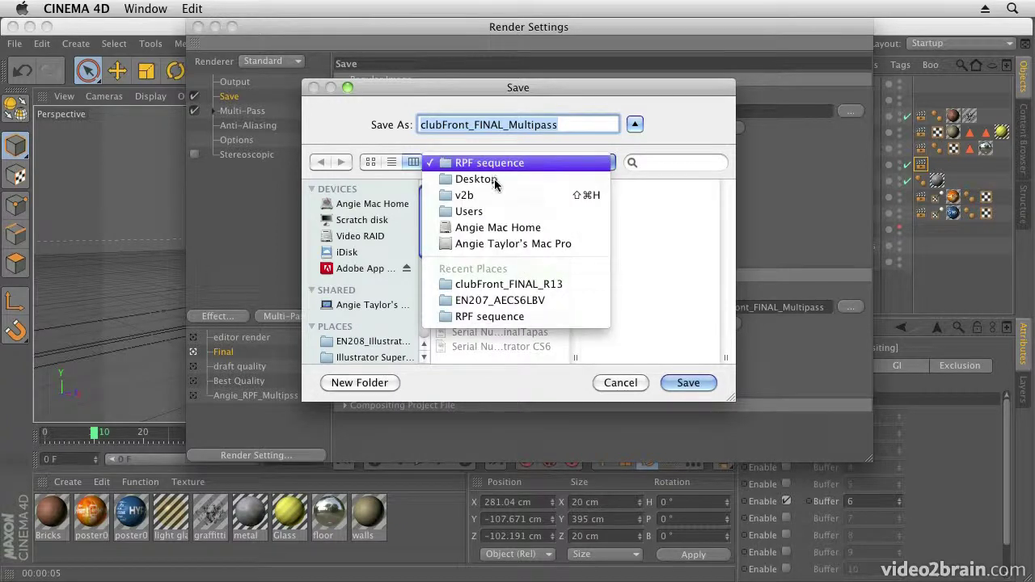
pyautogui.click(476, 179)
pyautogui.click(360, 383)
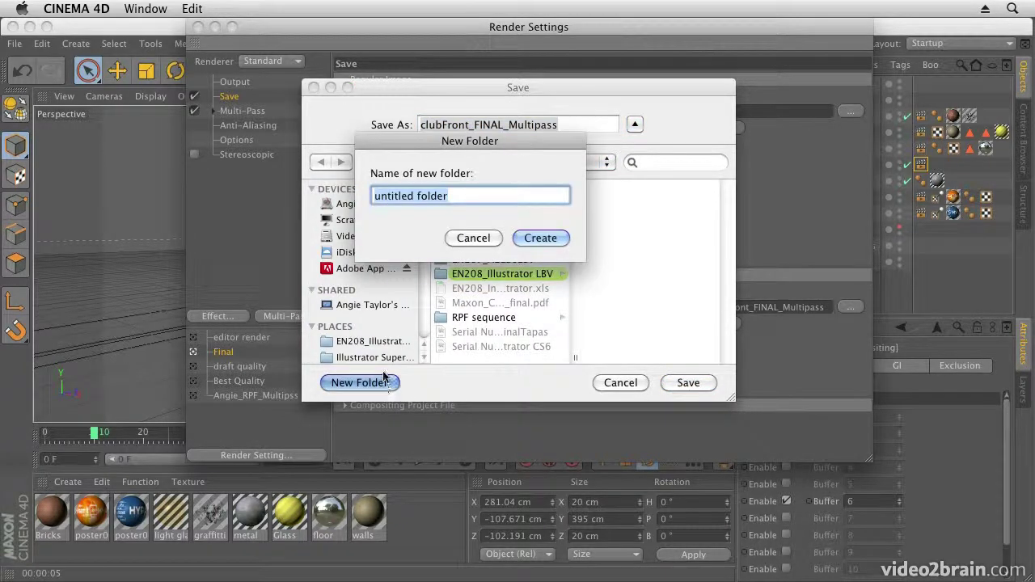
pyautogui.write('Mul')
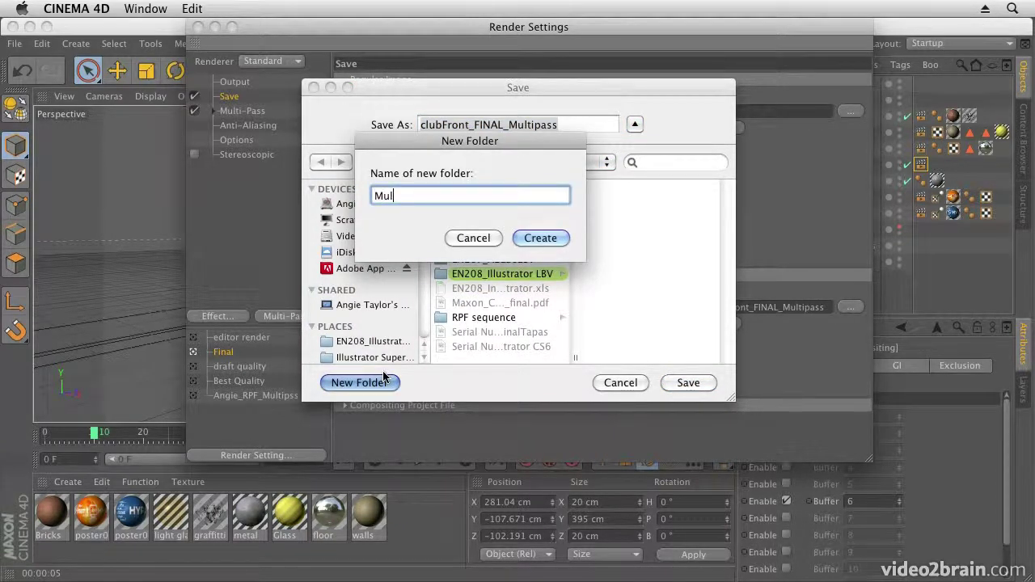
pyautogui.write('tipass')
pyautogui.click(556, 238)
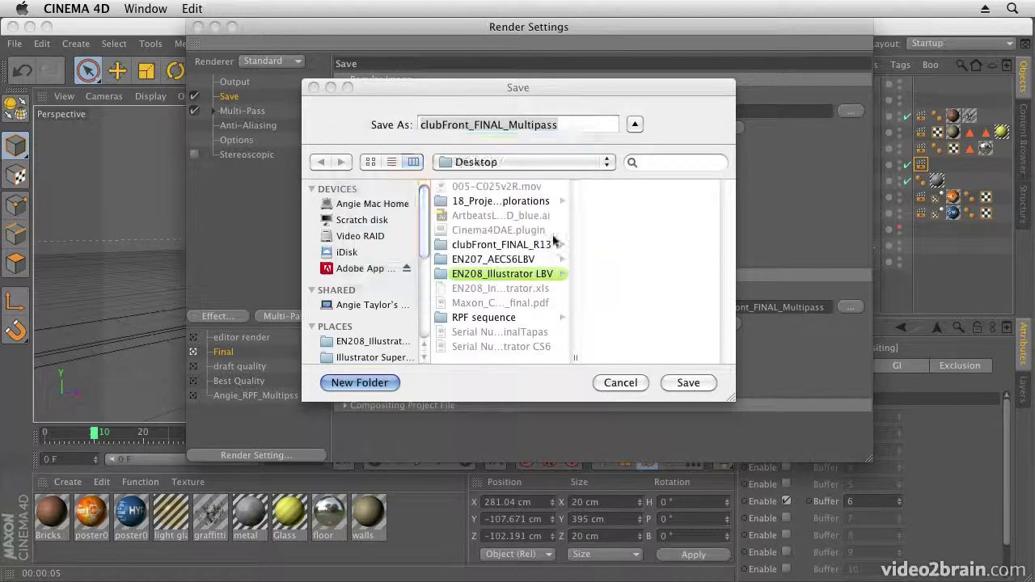
pyautogui.click(689, 383)
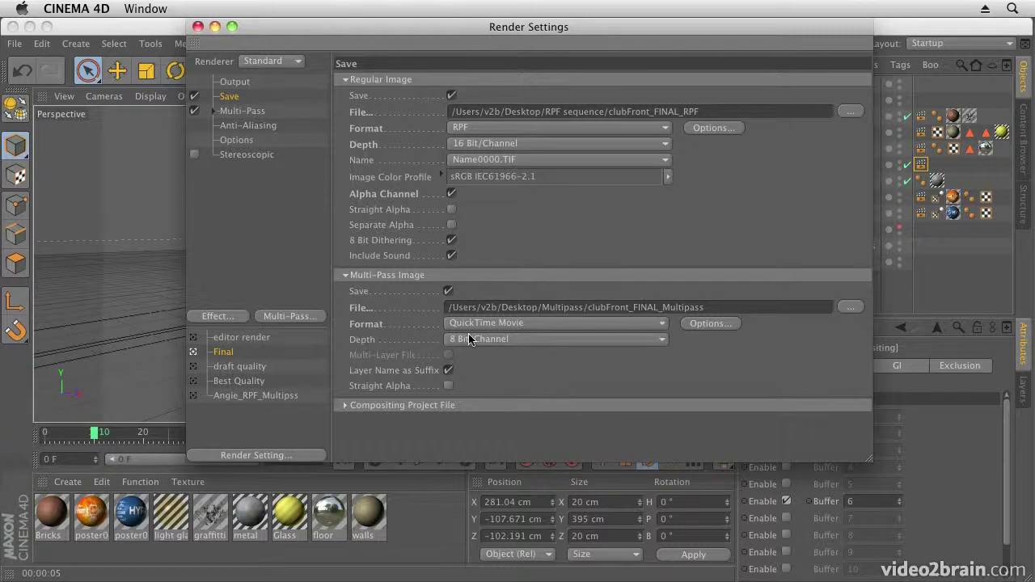
# - Set the After Effects compositing project file to save into the Desktop Multipass folder
pyautogui.click(343, 406)
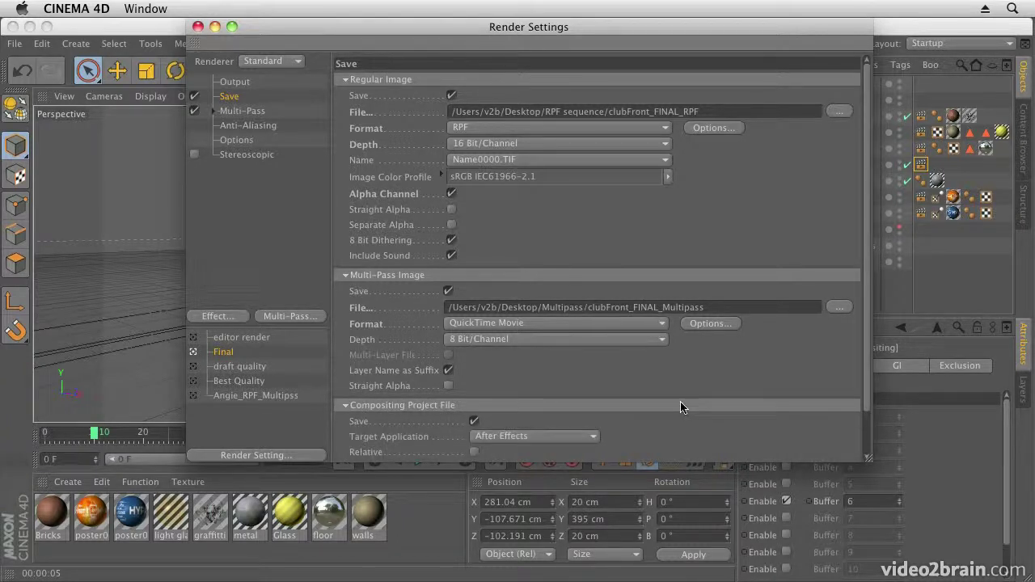
pyautogui.moveTo(864, 397); pyautogui.dragTo(865, 444)
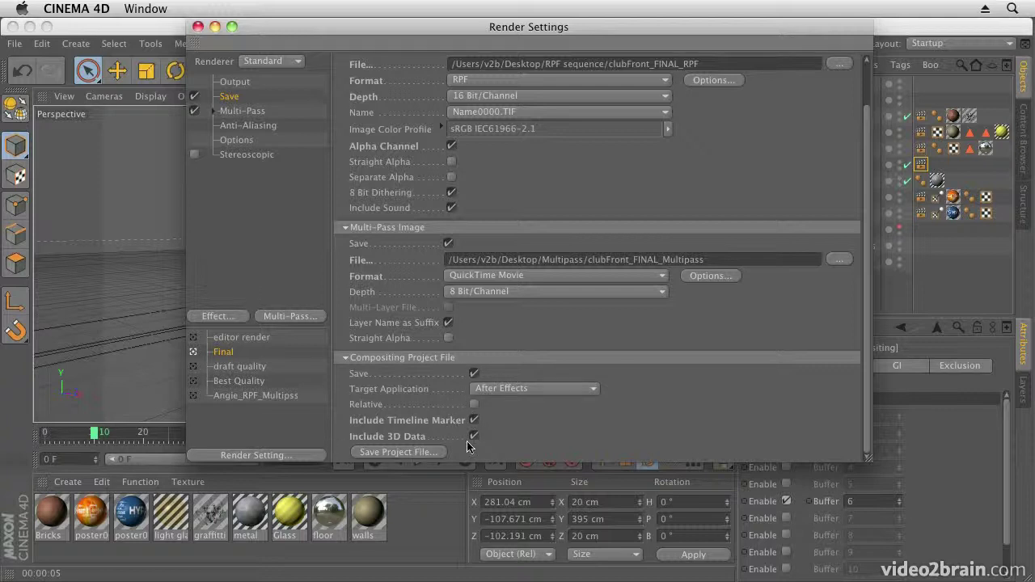
pyautogui.click(416, 456)
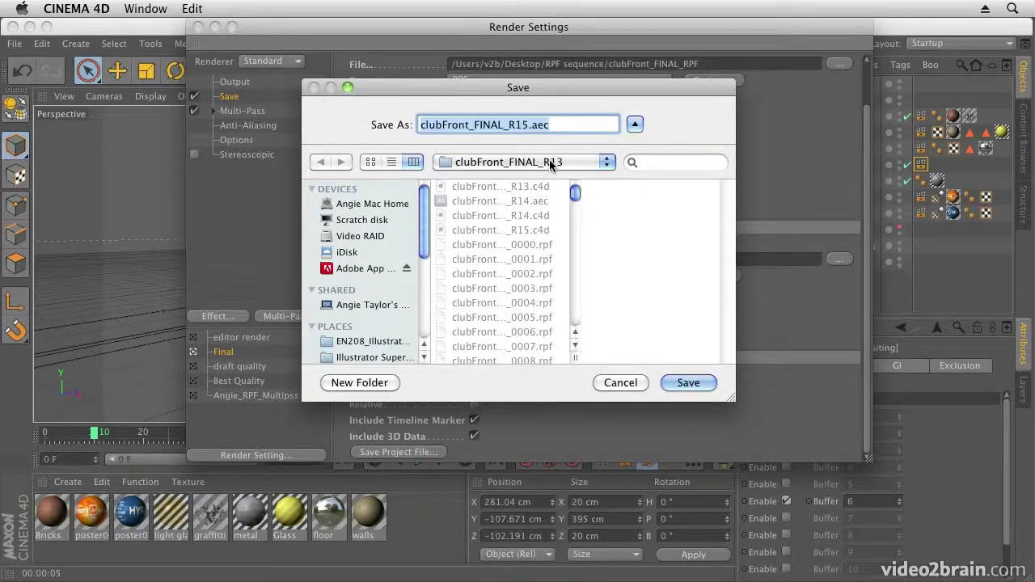
pyautogui.click(550, 165)
pyautogui.click(481, 175)
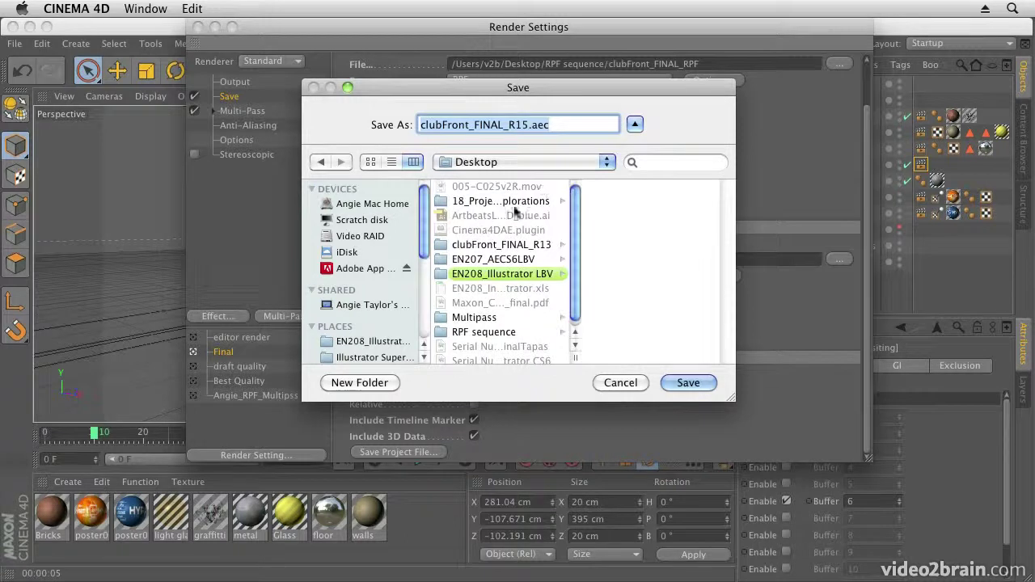
pyautogui.click(471, 322)
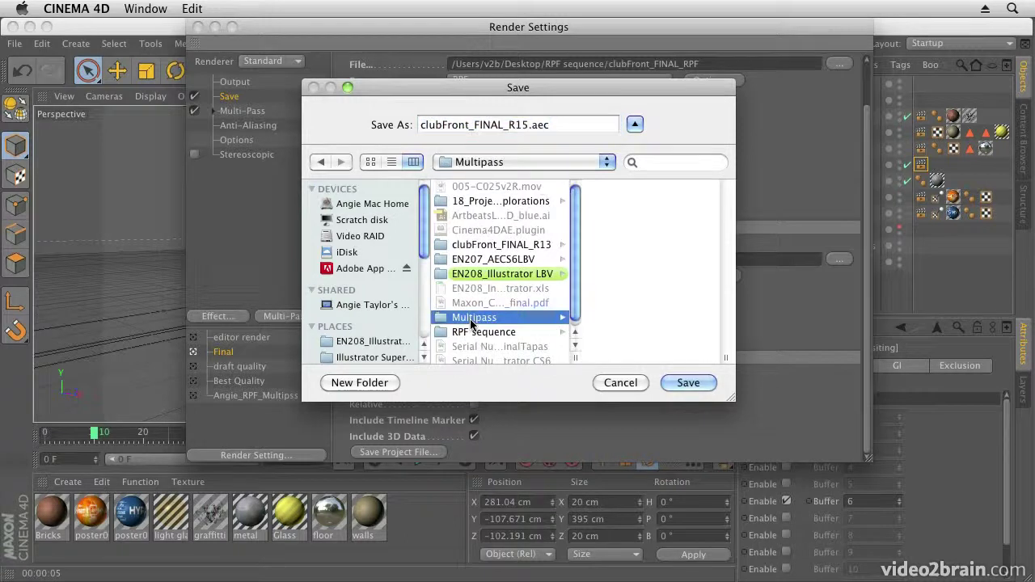
pyautogui.click(686, 381)
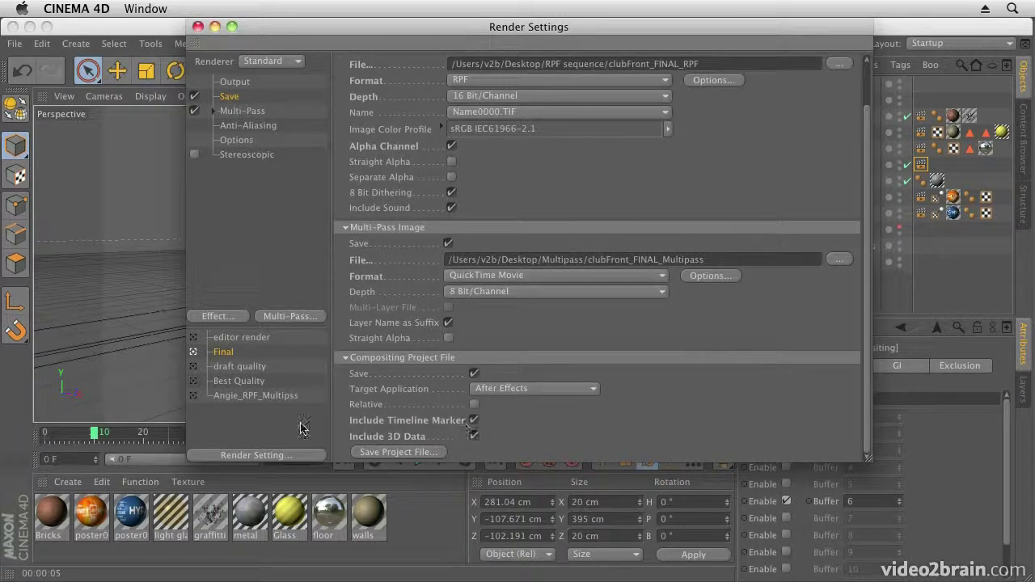
# - Set Multi-Pass Separate Lights to All with 3 Channels mode (Diffuse, Specular, Shadow)
pyautogui.click(233, 112)
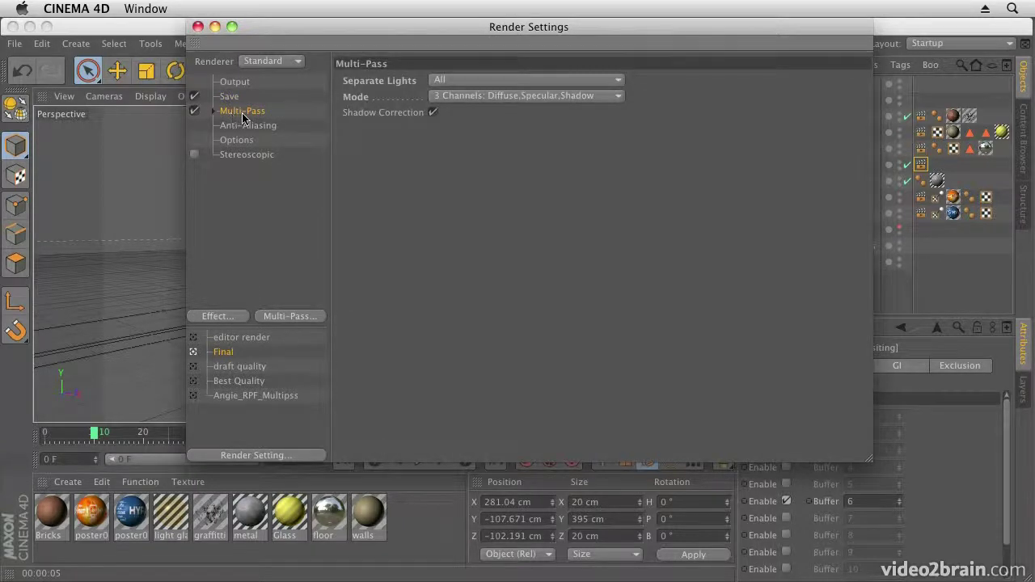
pyautogui.click(482, 80)
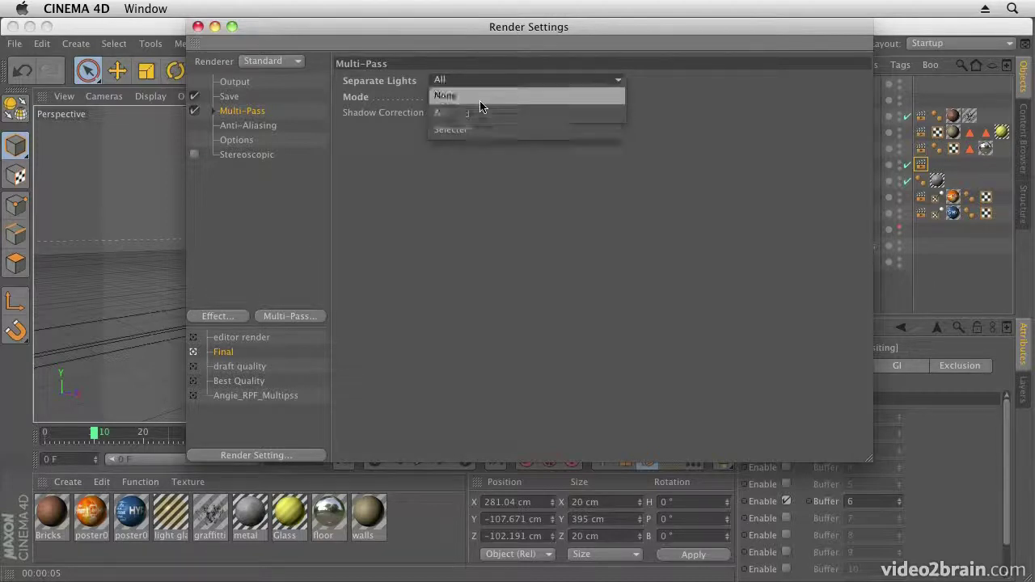
pyautogui.click(482, 97)
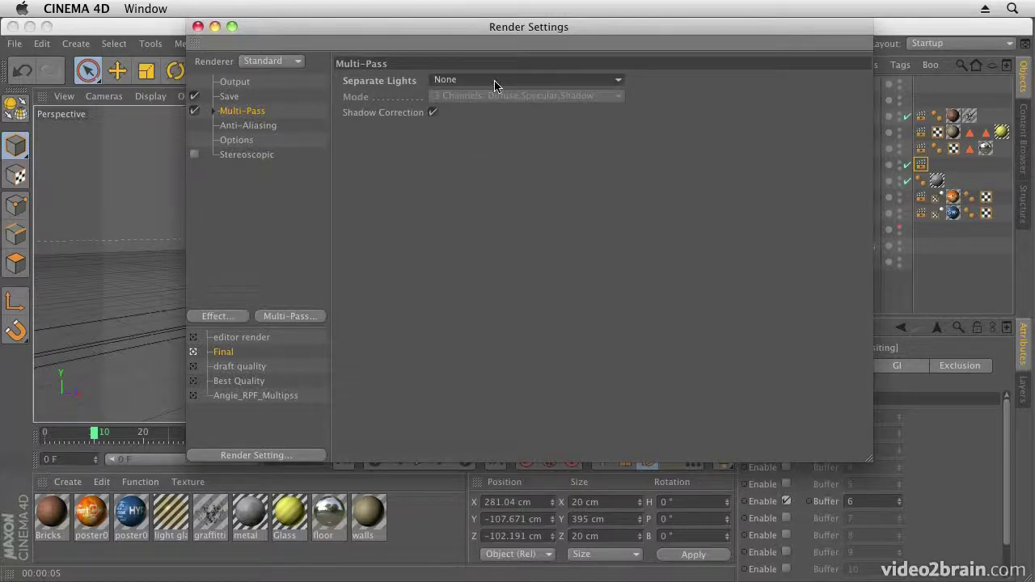
pyautogui.click(496, 80)
pyautogui.click(476, 110)
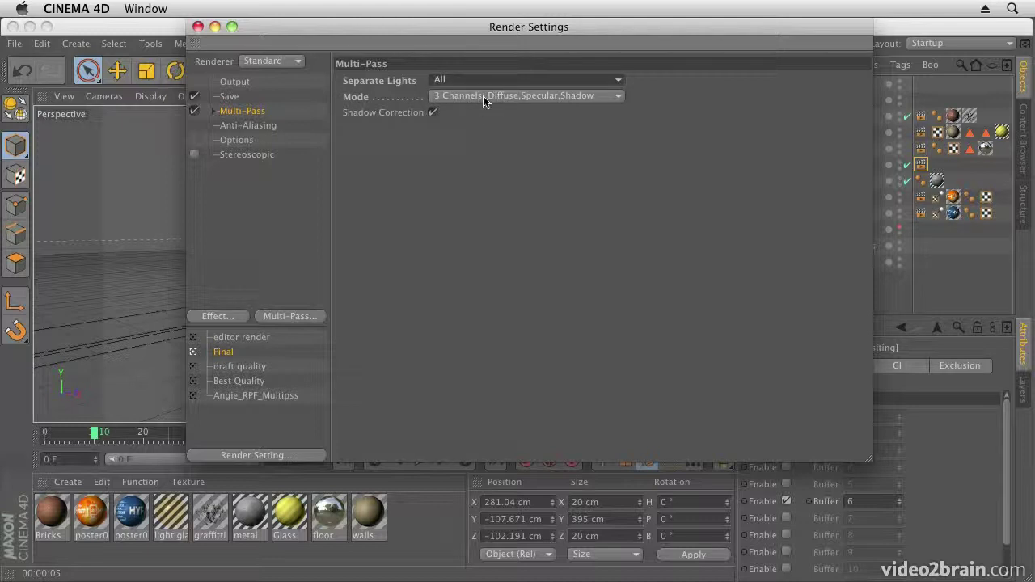
pyautogui.click(607, 96)
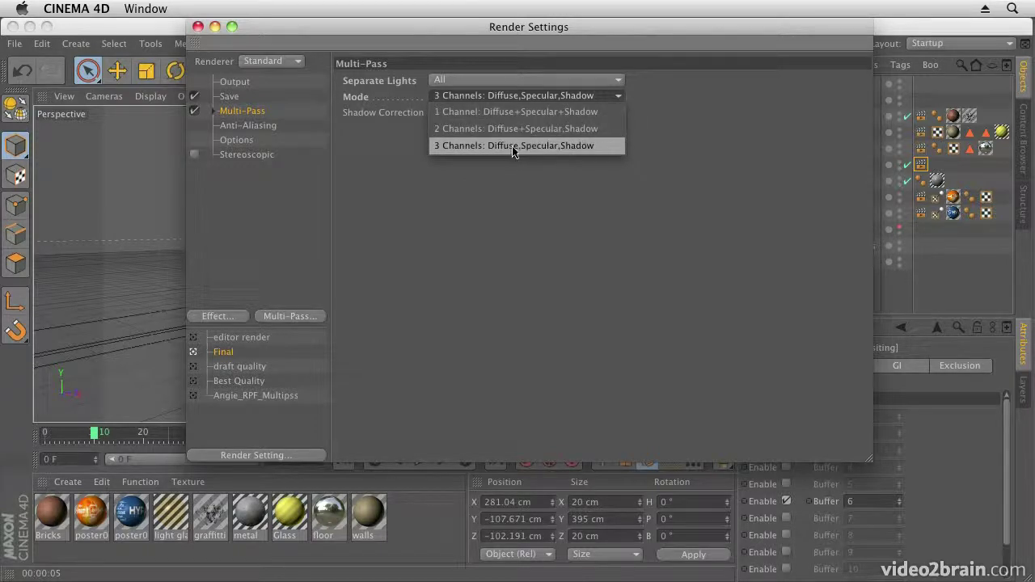
pyautogui.click(565, 152)
pyautogui.click(433, 112)
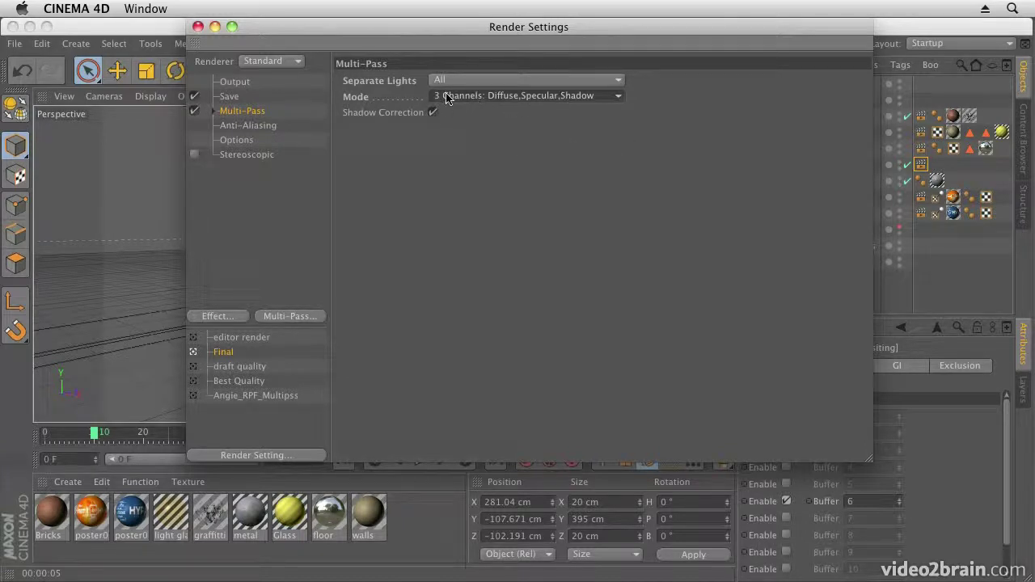
pyautogui.click(247, 130)
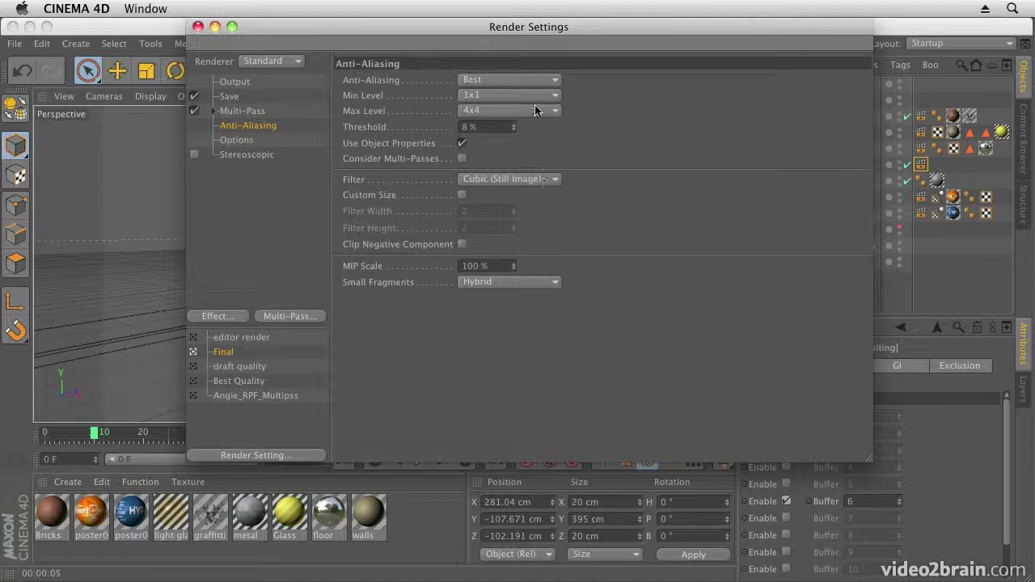
# - Keep anti-aliasing at Best with the Cubic (Still Image) filter and leave Stereoscopic disabled
pyautogui.click(524, 81)
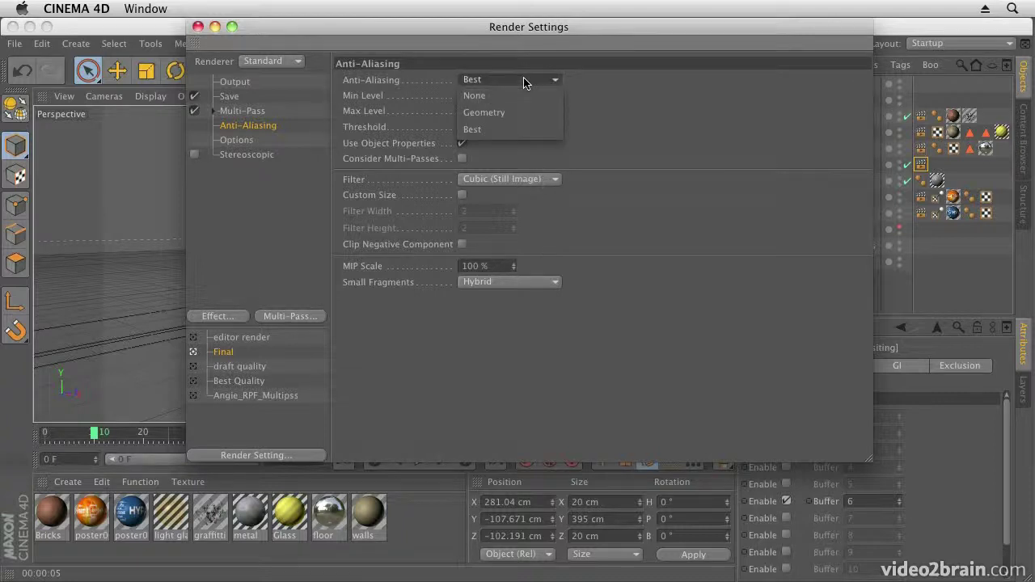
pyautogui.click(515, 130)
pyautogui.click(524, 180)
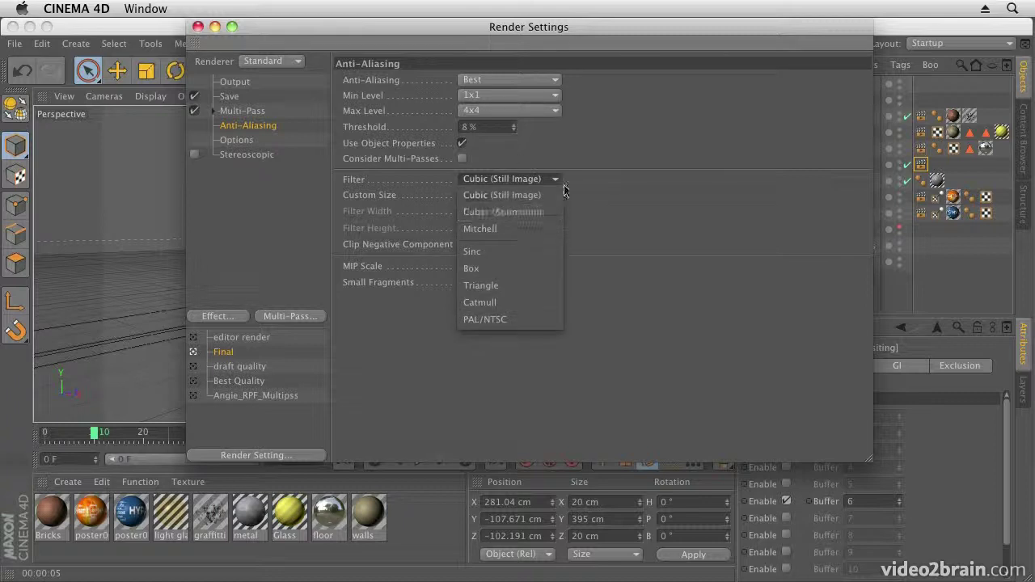
pyautogui.click(608, 176)
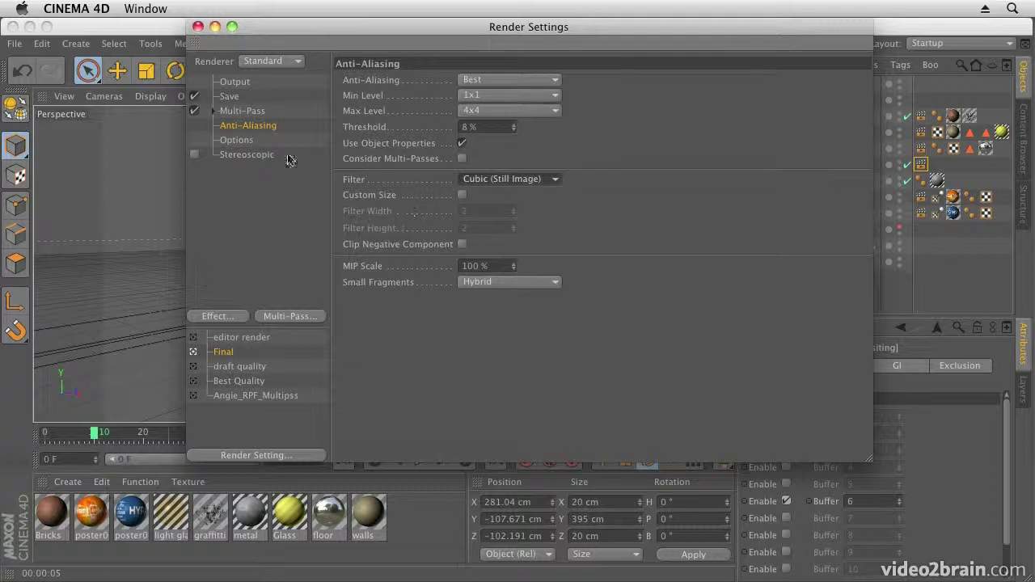
pyautogui.click(195, 156)
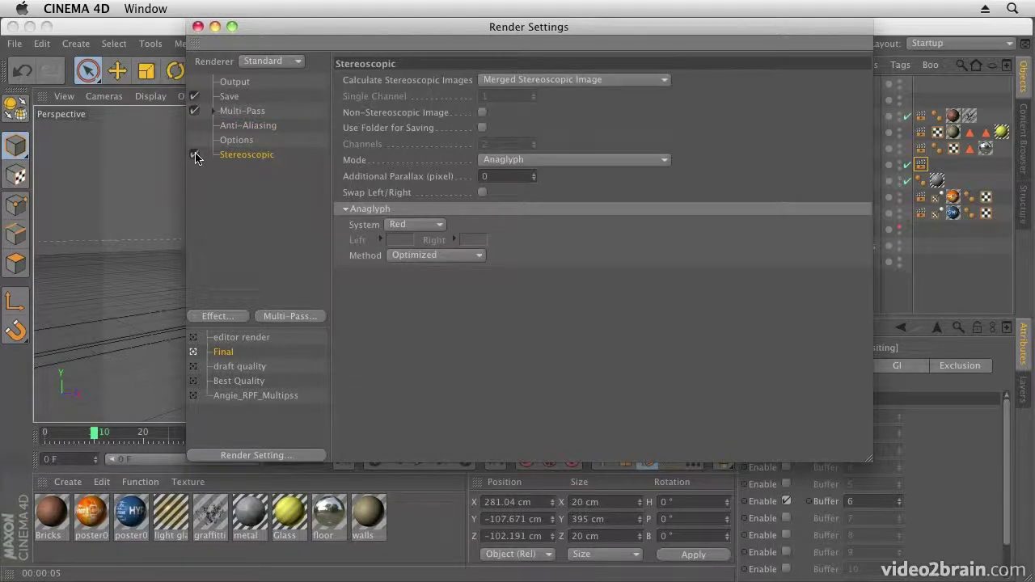
pyautogui.click(195, 155)
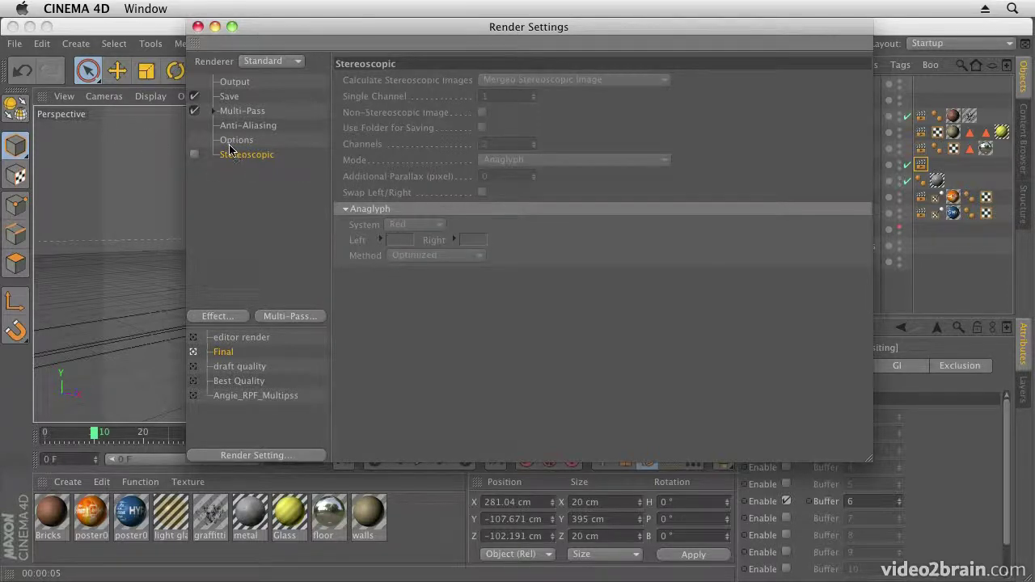
# - Expand the Multi-Pass channel list and use Add All to enable every image and material pass
pyautogui.click(240, 115)
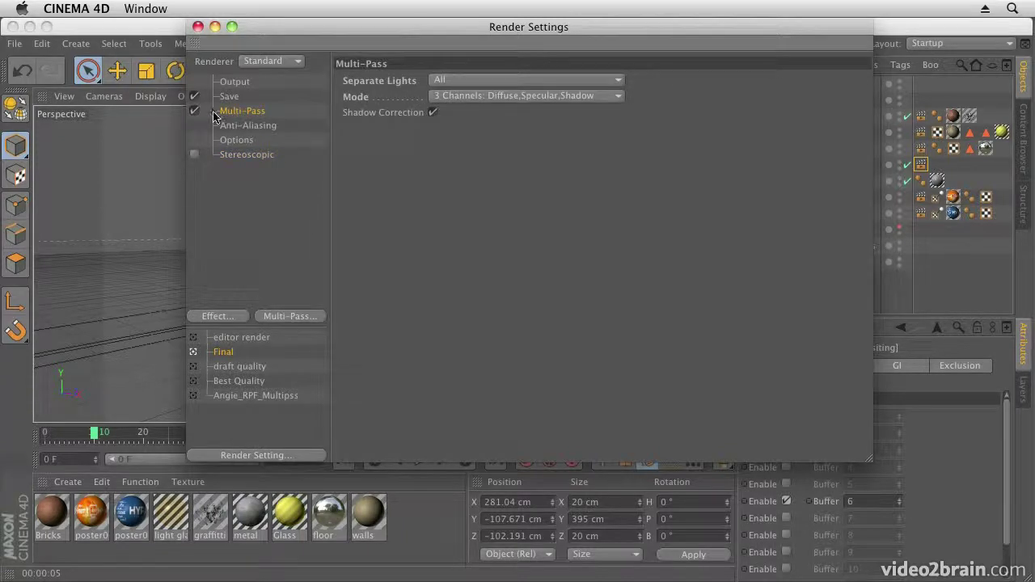
pyautogui.click(214, 113)
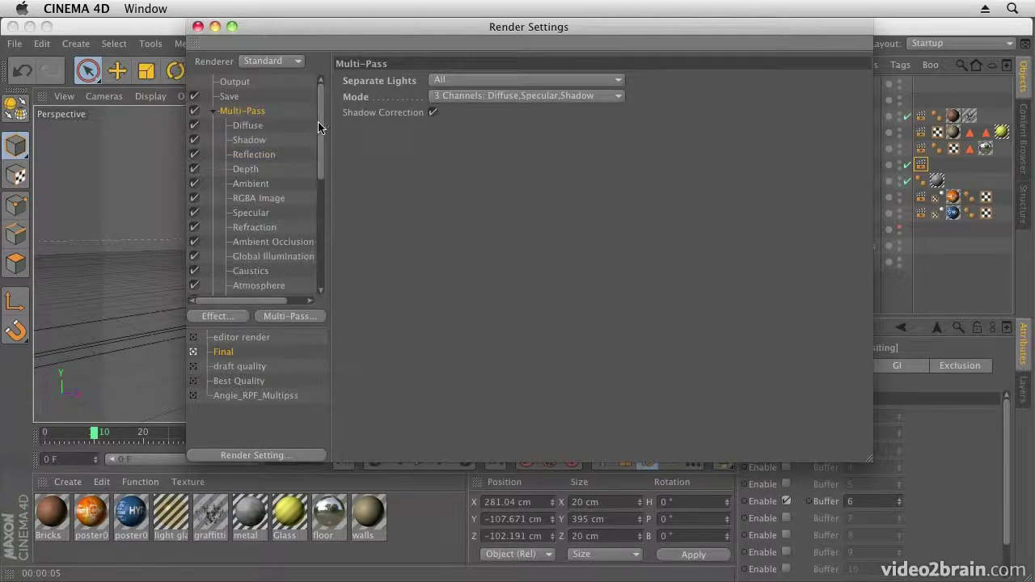
pyautogui.moveTo(321, 125)
pyautogui.mouseDown()
pyautogui.moveTo(322, 256)
pyautogui.moveTo(324, 129)
pyautogui.mouseUp()
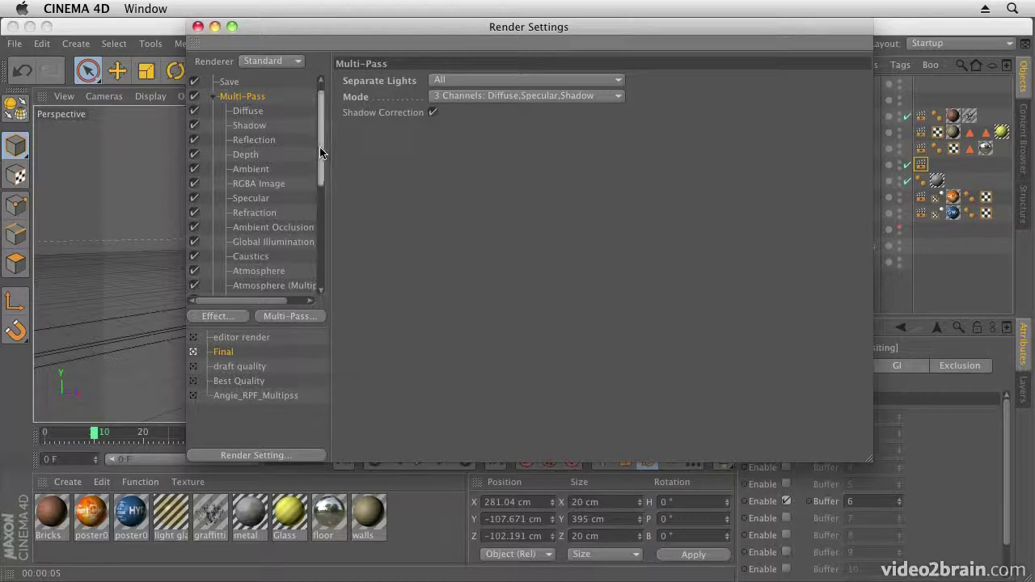
pyautogui.moveTo(320, 146); pyautogui.dragTo(322, 277)
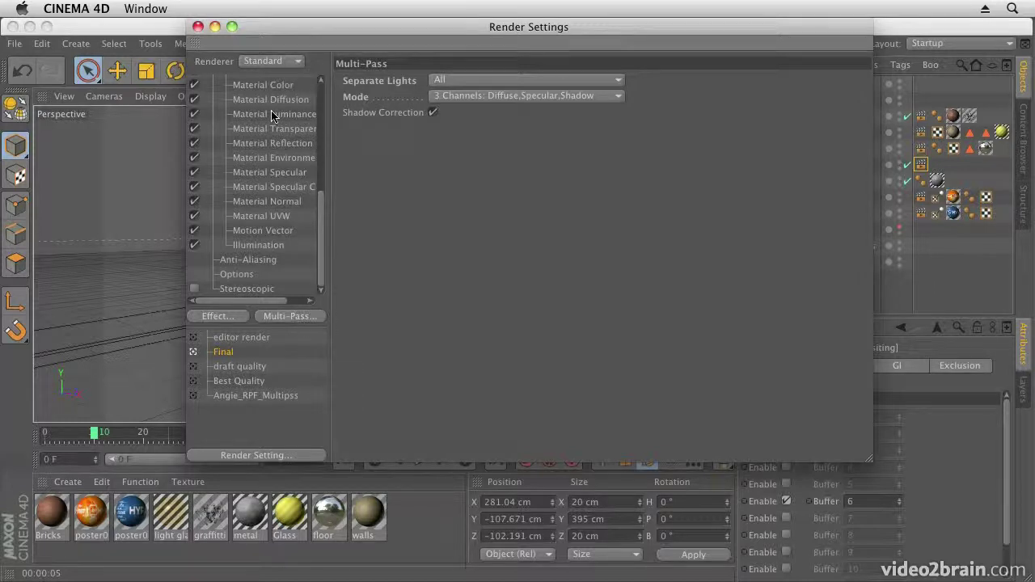
pyautogui.click(291, 317)
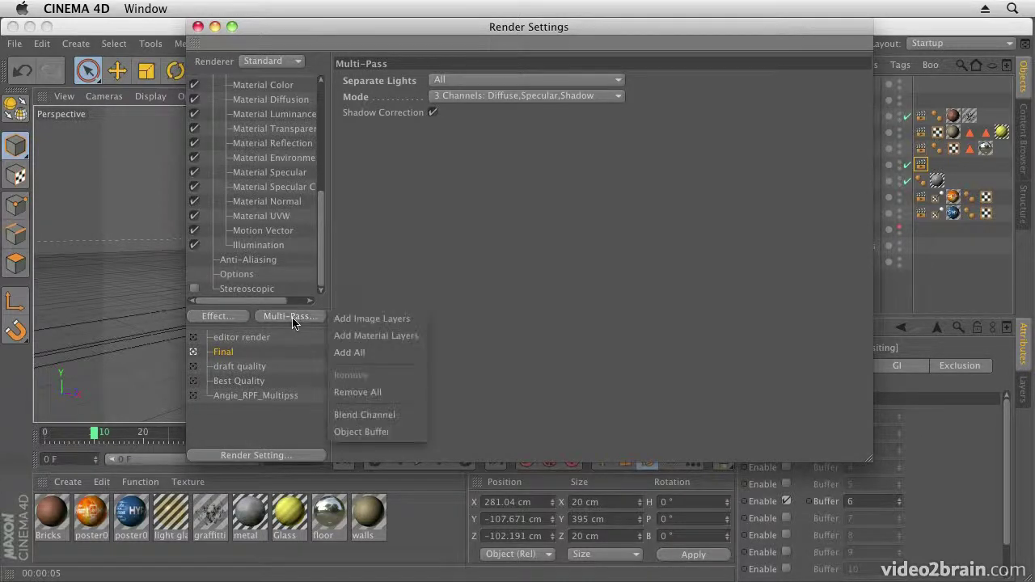
pyautogui.click(373, 354)
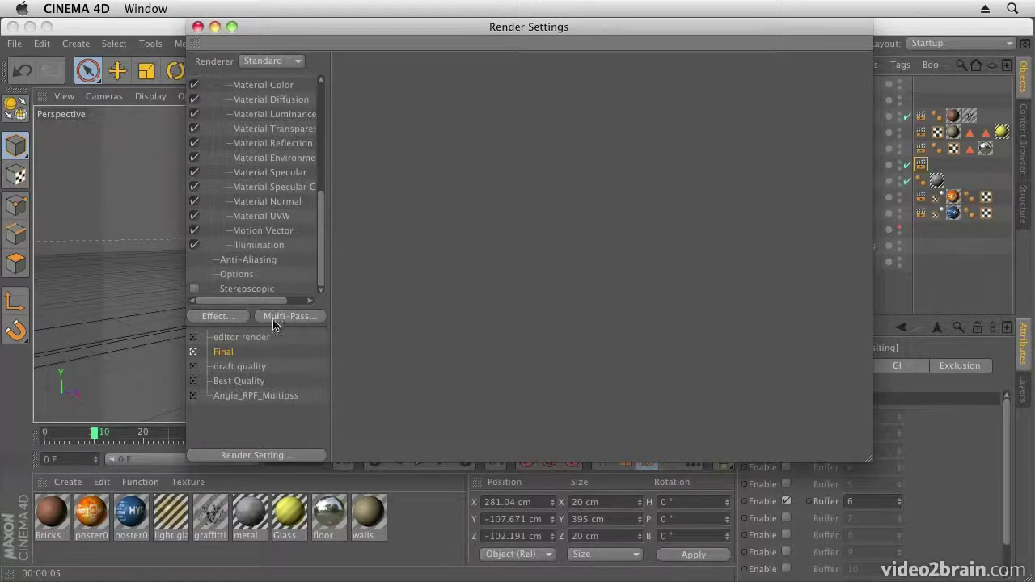
pyautogui.click(279, 317)
pyautogui.click(351, 352)
# - Add clubFront_FINAL_R15.c4d to the Render Queue, saving the project changes first
pyautogui.click(197, 27)
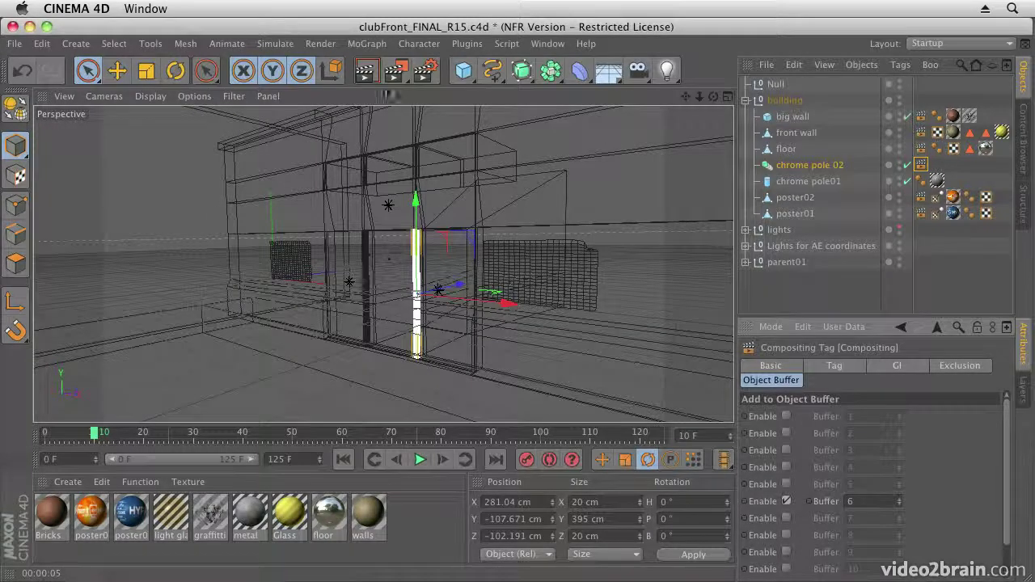
pyautogui.click(320, 43)
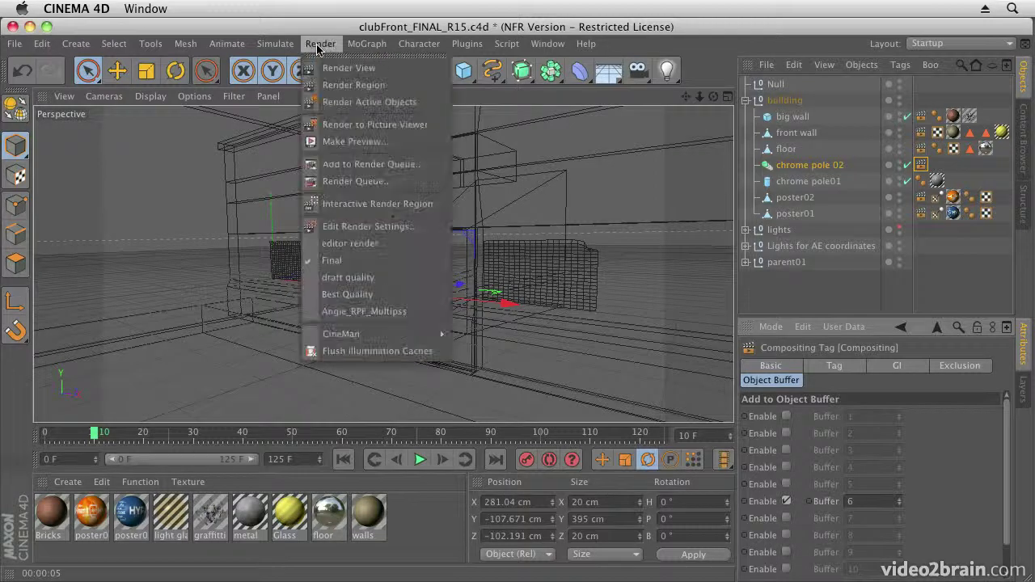
pyautogui.click(364, 168)
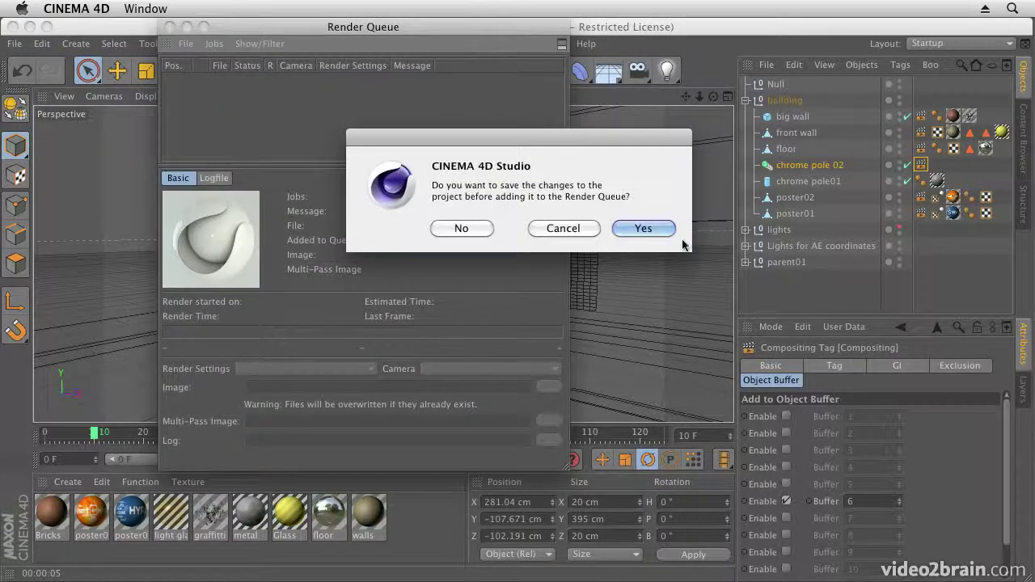
pyautogui.click(644, 229)
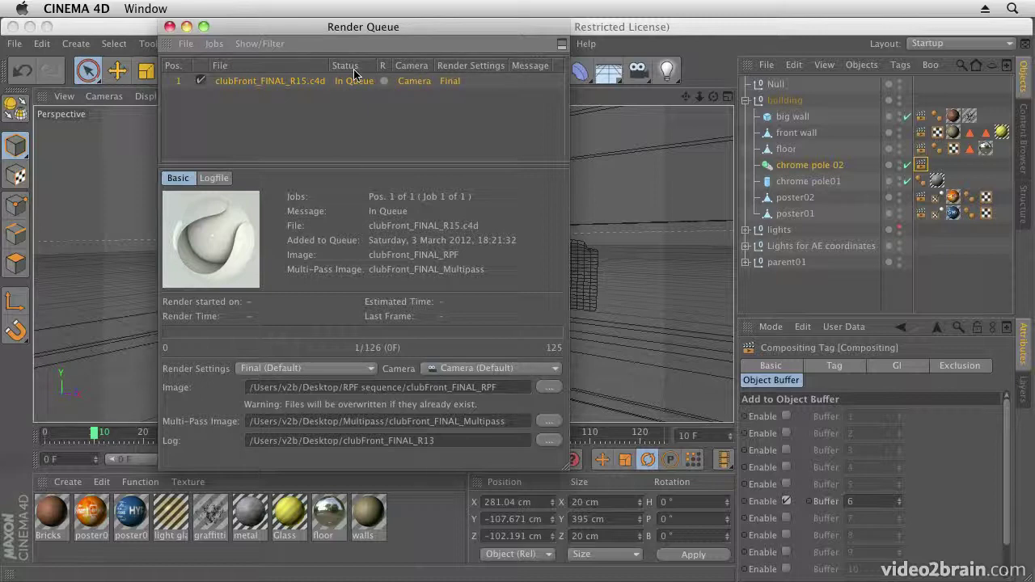
# - Start rendering the queued clubFront_FINAL_R15.c4d job from the Jobs menu
pyautogui.click(214, 45)
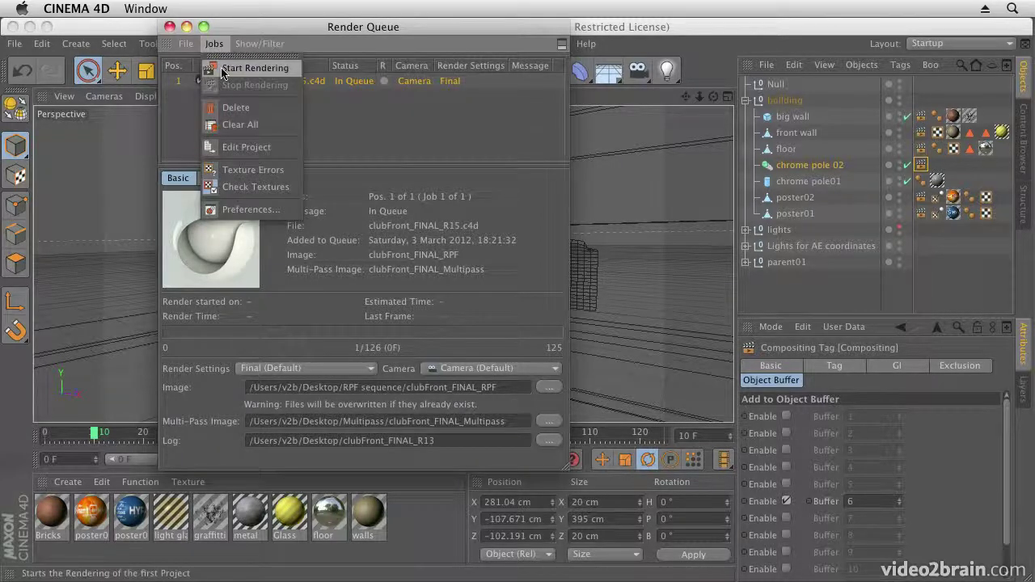
pyautogui.click(222, 71)
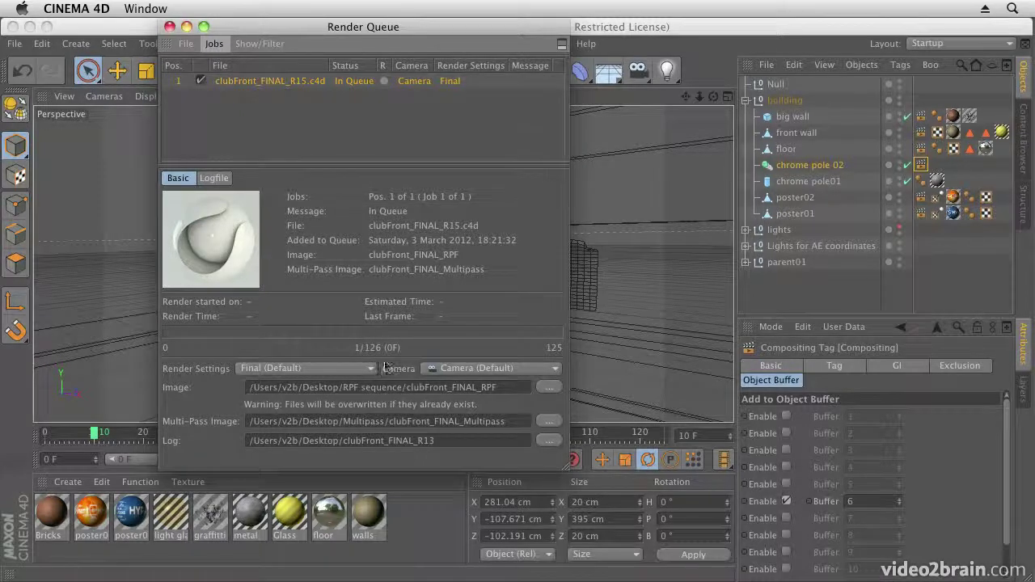